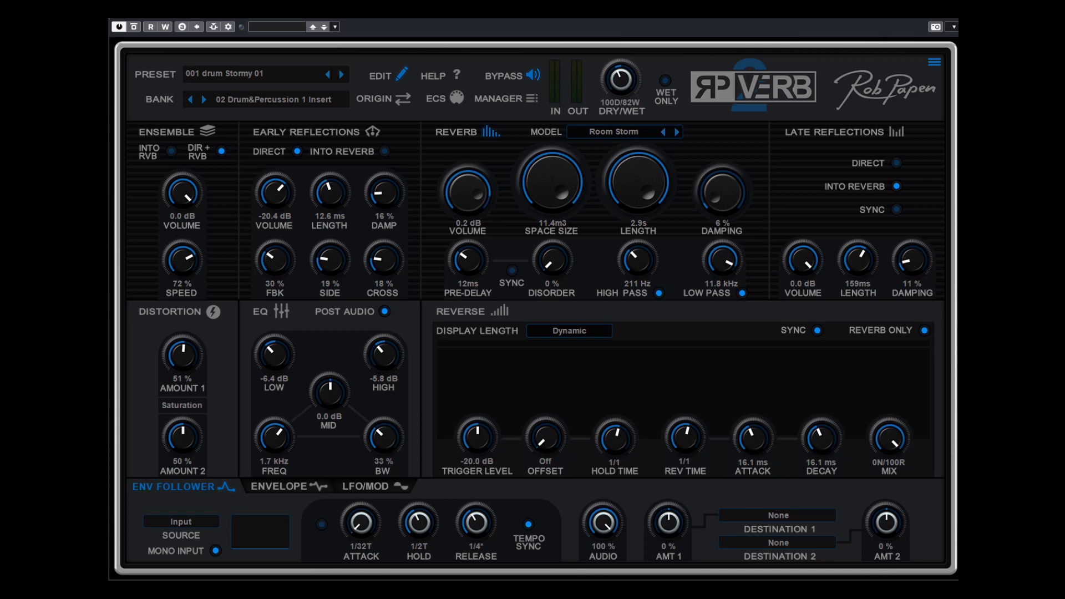
# Load the drum Stormy 05 preset from the Drum&Percussion 1 Insert bank and return to the editor
pyautogui.click(933, 63)
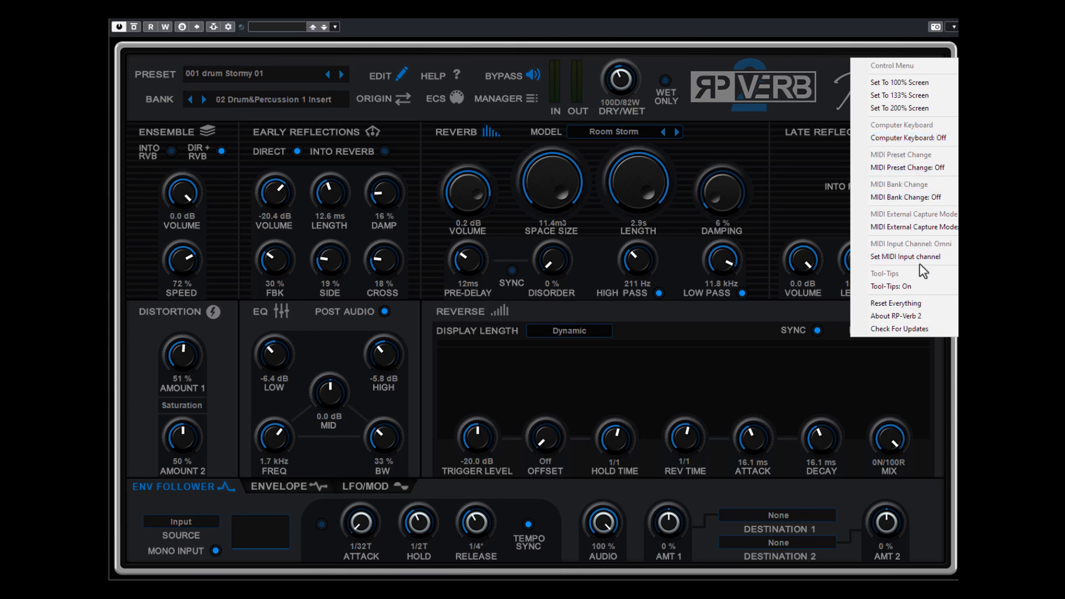
pyautogui.click(824, 58)
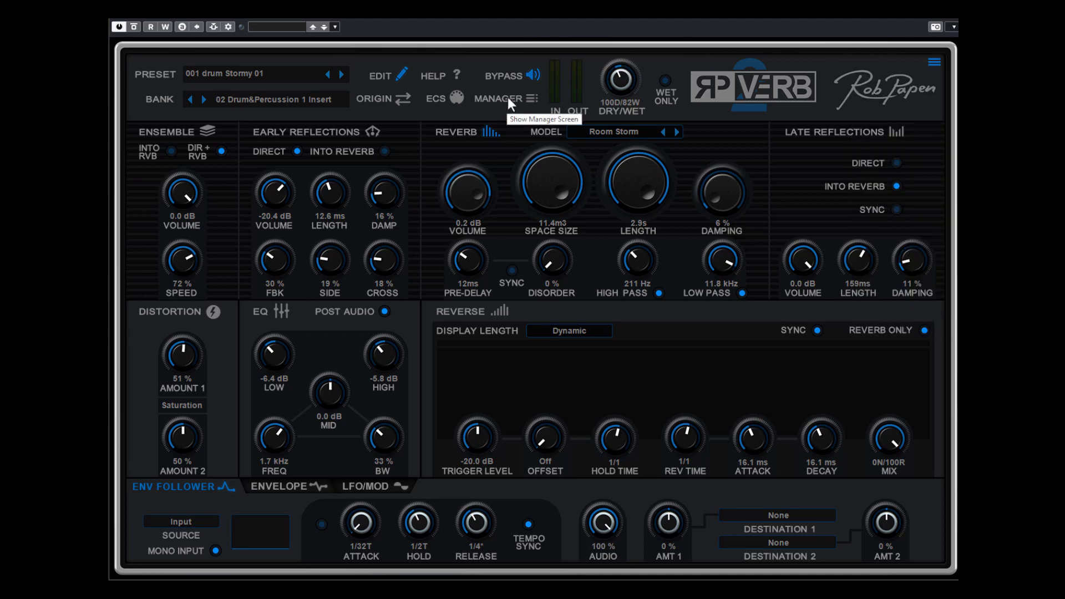
pyautogui.click(532, 99)
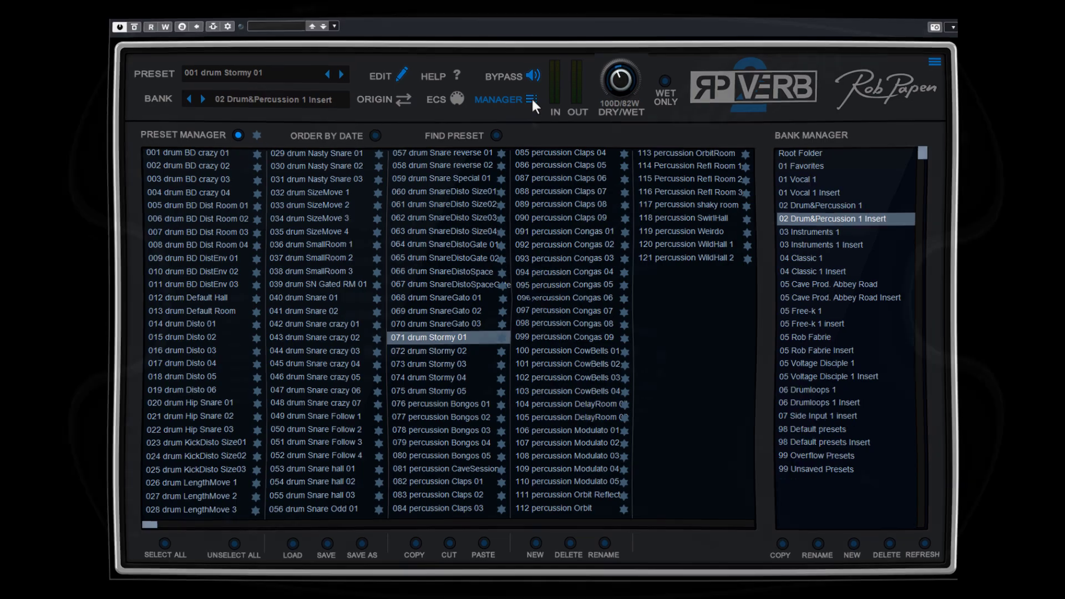
pyautogui.click(531, 98)
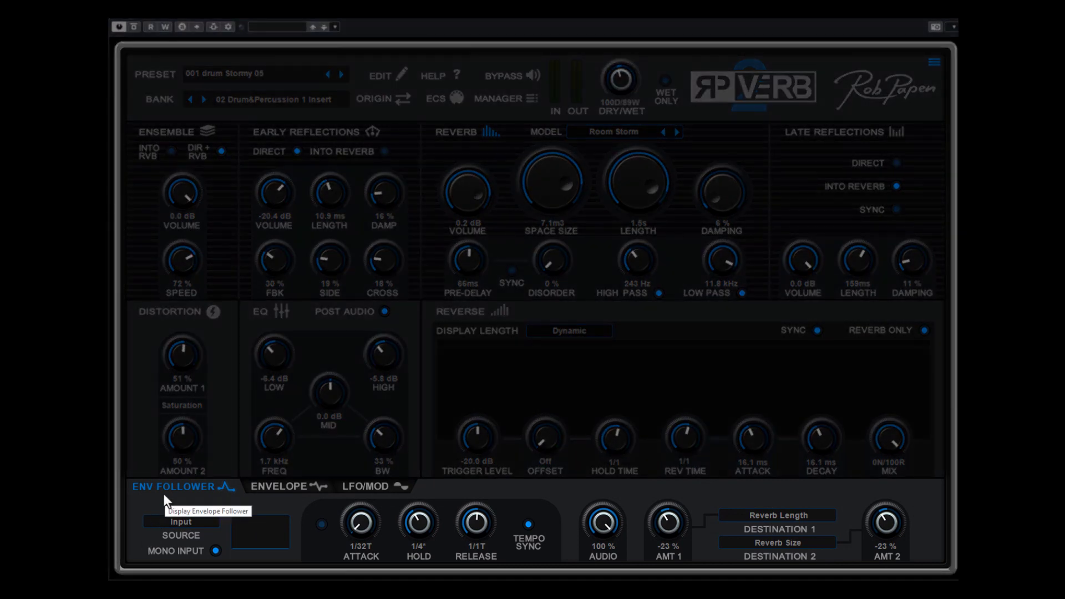
# Look over the ENVELOPE and LFO/MOD pages, then go back to the ENV FOLLOWER page
pyautogui.click(257, 487)
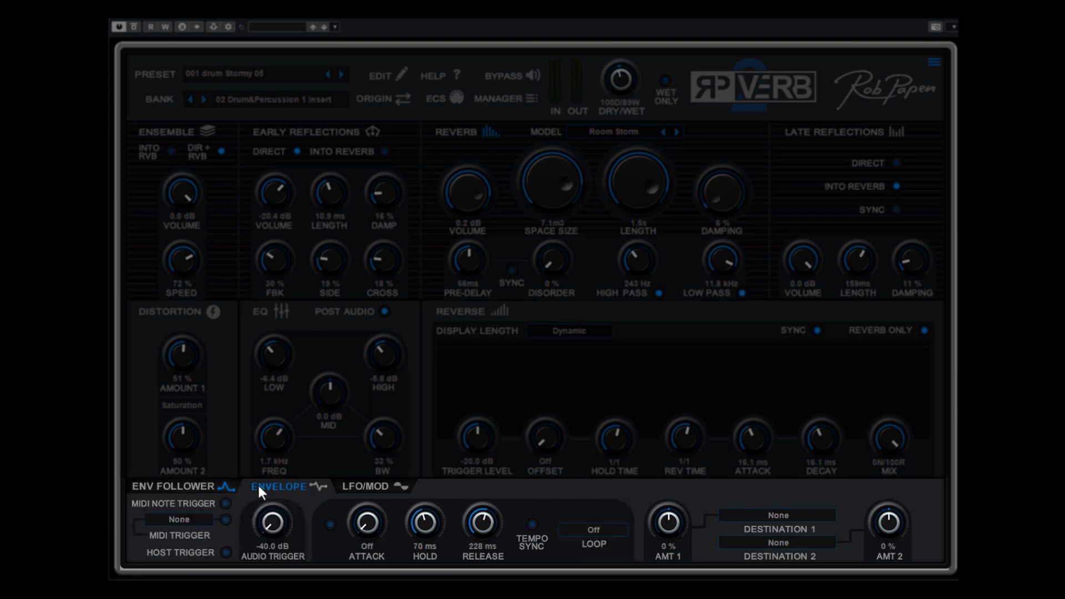
pyautogui.click(352, 487)
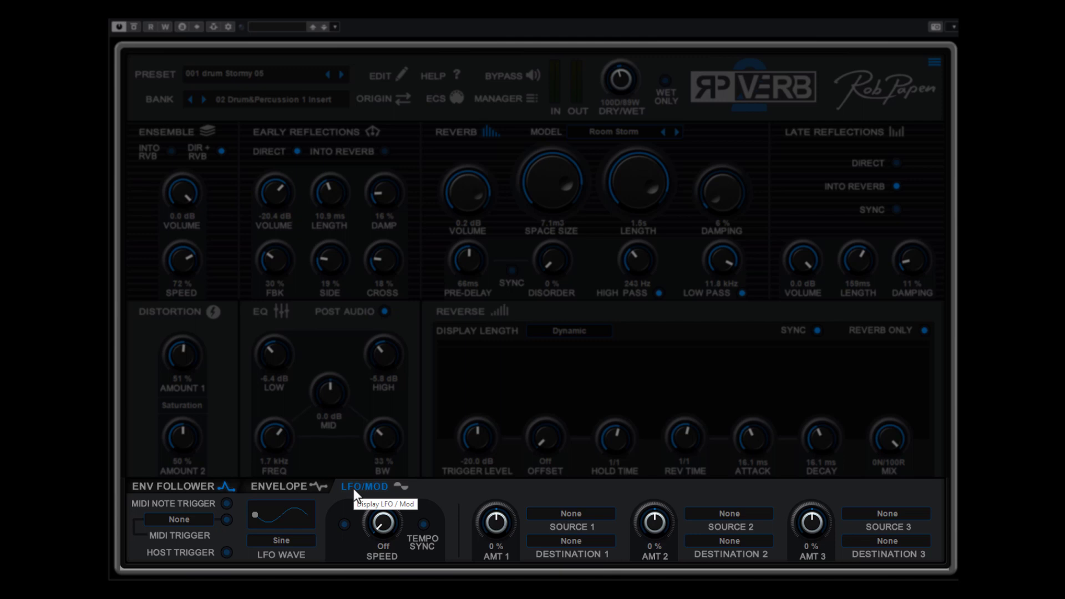
pyautogui.click(193, 488)
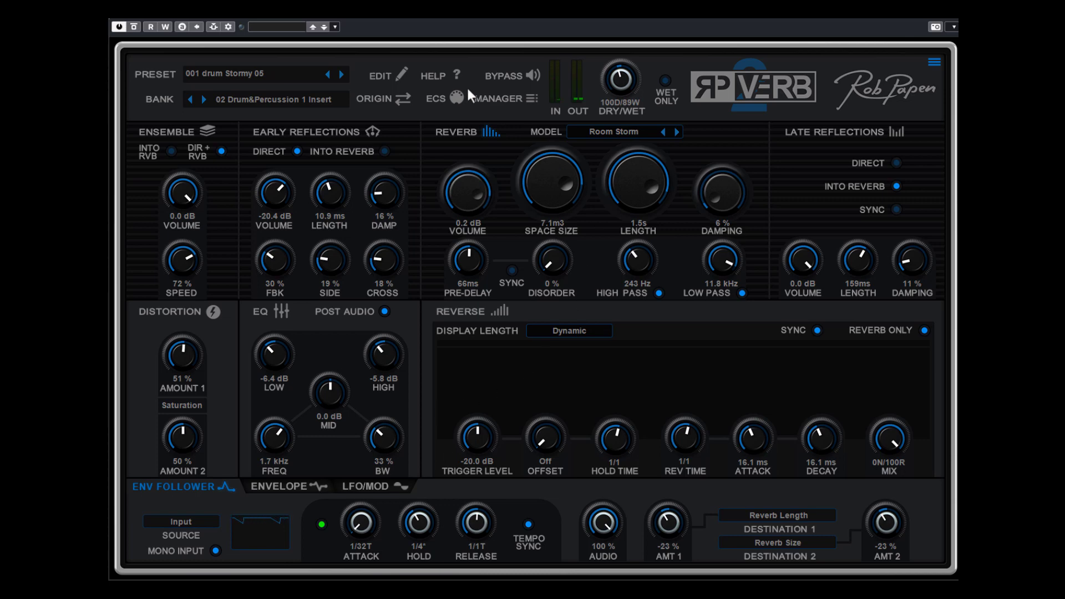
# Compare bypassed and active sound, then unsync the envelope follower with hold 10 ms and release 97 ms
pyautogui.click(537, 73)
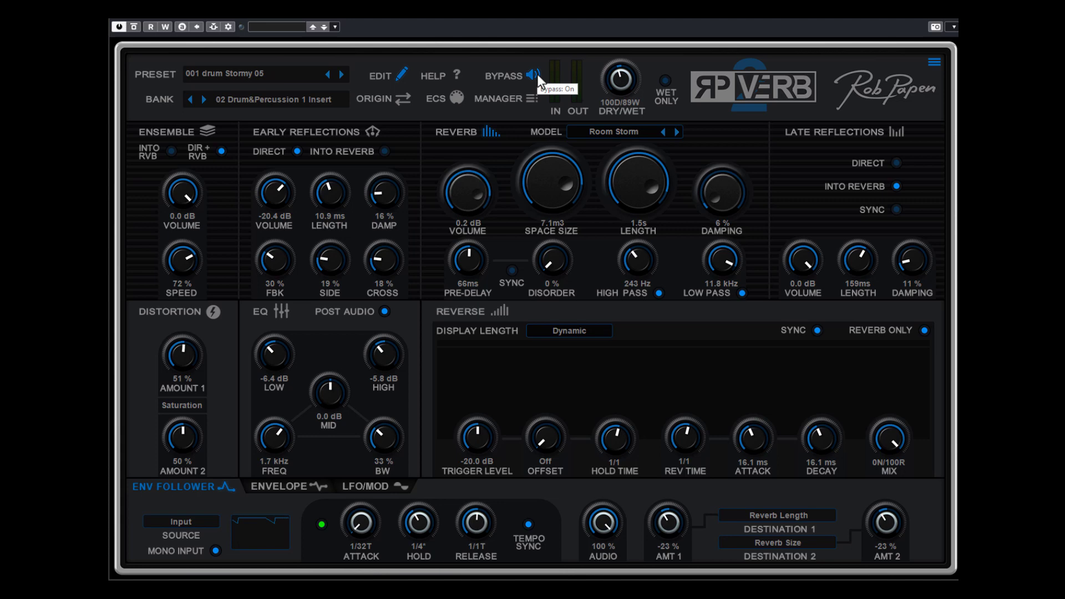
pyautogui.click(536, 74)
pyautogui.click(529, 522)
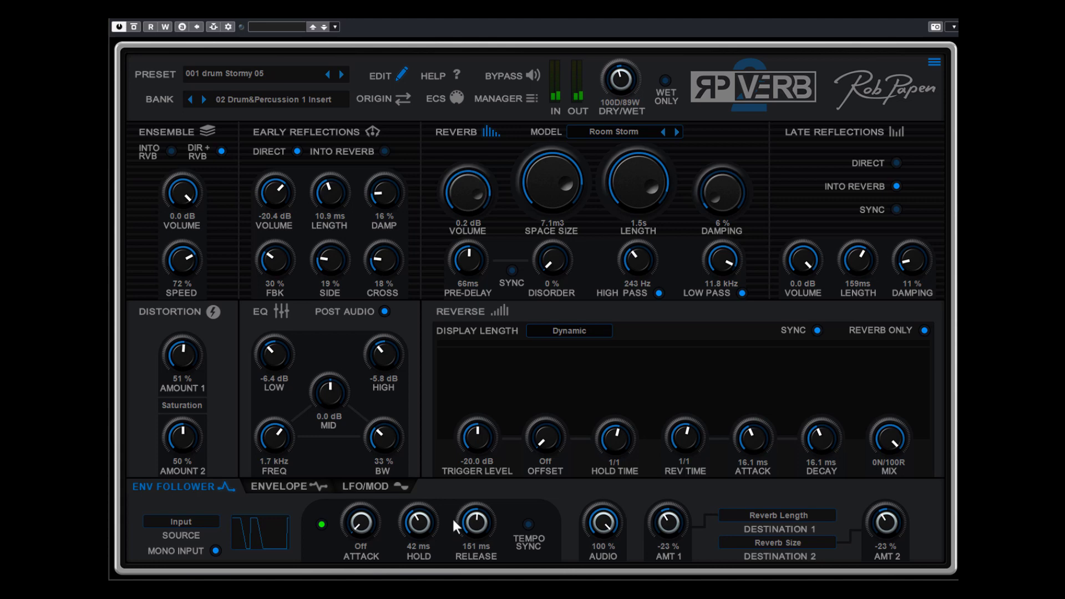
pyautogui.moveTo(478, 518); pyautogui.dragTo(481, 494)
pyautogui.moveTo(418, 523); pyautogui.dragTo(419, 536)
pyautogui.moveTo(475, 524); pyautogui.dragTo(473, 552)
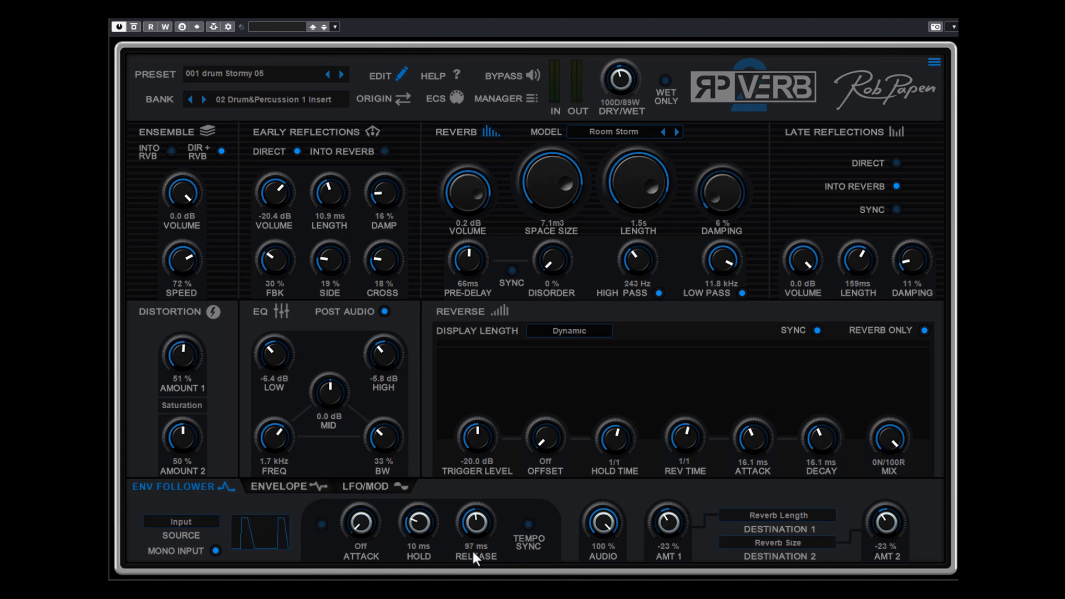
# Test the envelope follower AUDIO amount at 0 %, then return it to 100 %
pyautogui.moveTo(603, 524); pyautogui.dragTo(602, 549)
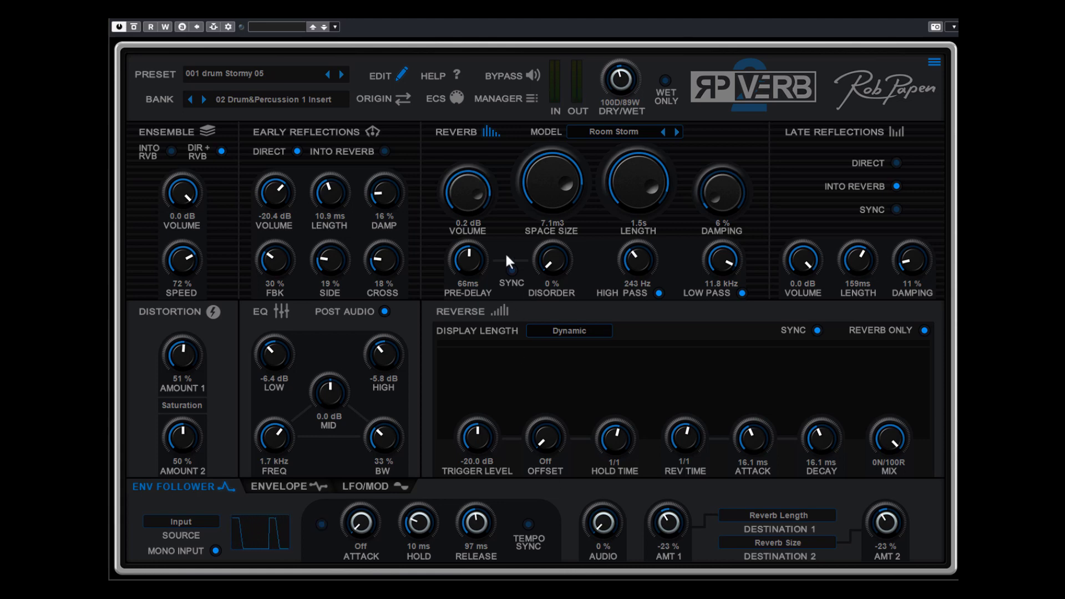
pyautogui.moveTo(648, 197)
pyautogui.moveTo(609, 532); pyautogui.dragTo(625, 385)
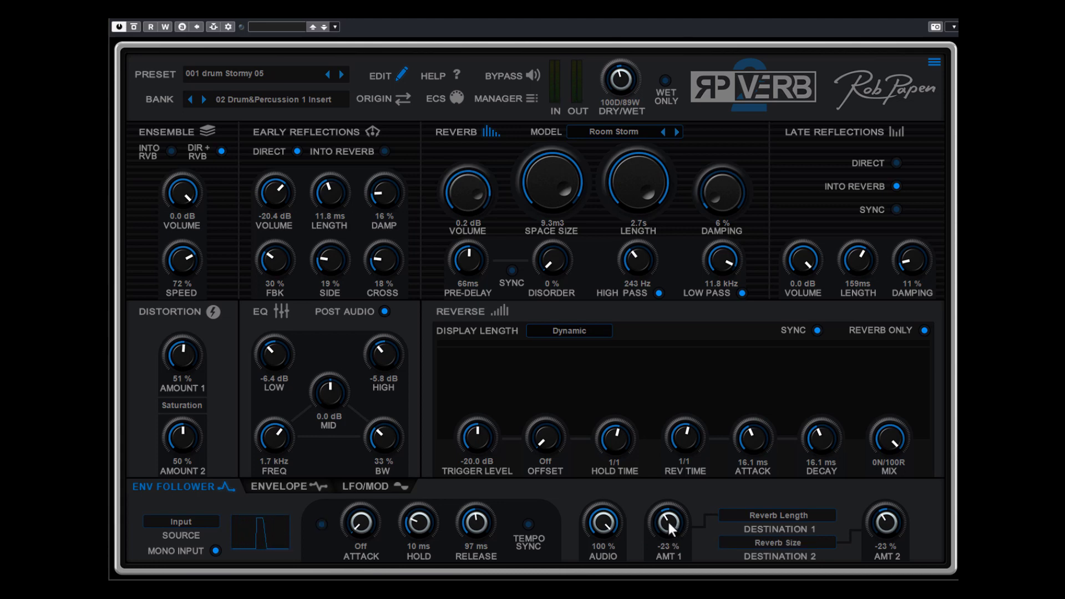
# Set Reverb Length depth to -29 %, Reverb Size depth to 41 %, and the wet mix to 100D/96W
pyautogui.moveTo(673, 530)
pyautogui.mouseDown()
pyautogui.moveTo(672, 475)
pyautogui.moveTo(668, 531)
pyautogui.mouseUp()
pyautogui.moveTo(884, 535); pyautogui.dragTo(887, 483)
pyautogui.moveTo(688, 532); pyautogui.dragTo(677, 476)
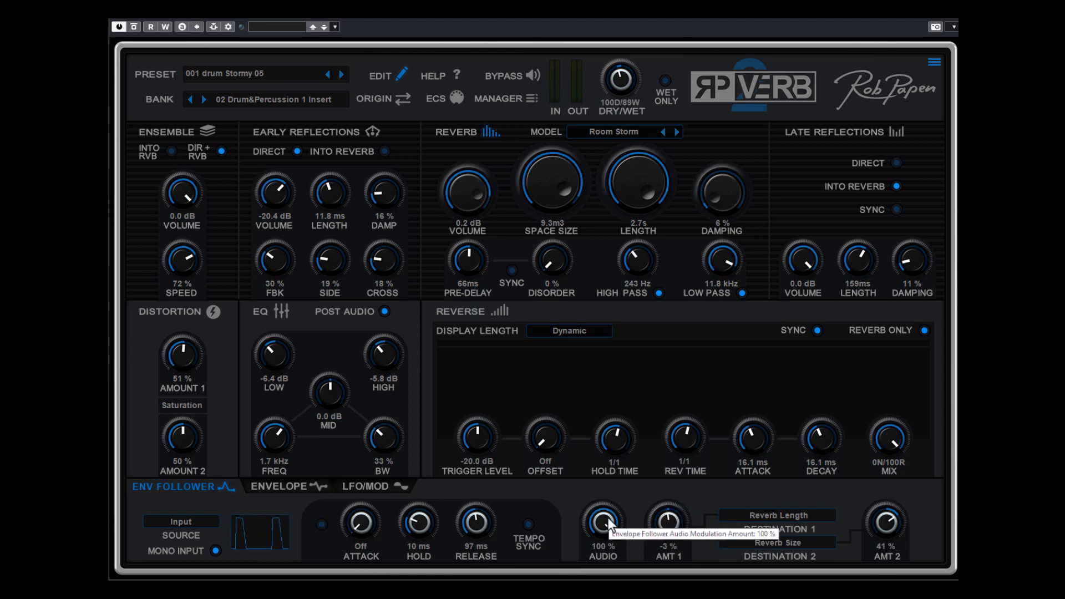
pyautogui.moveTo(603, 524); pyautogui.dragTo(604, 549)
pyautogui.moveTo(669, 527); pyautogui.dragTo(630, 405)
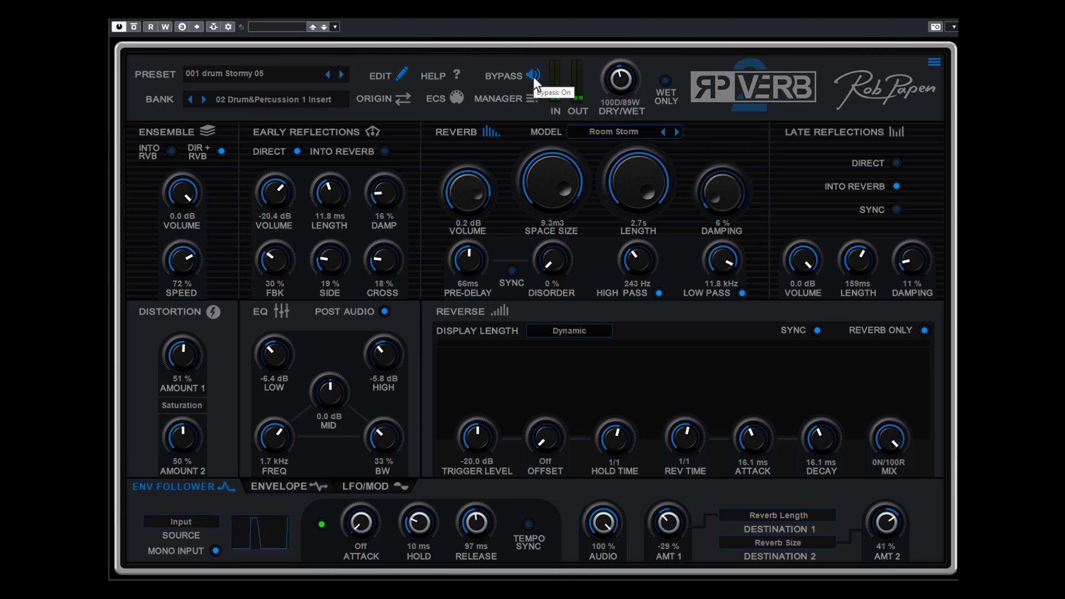
pyautogui.moveTo(627, 83); pyautogui.dragTo(628, 74)
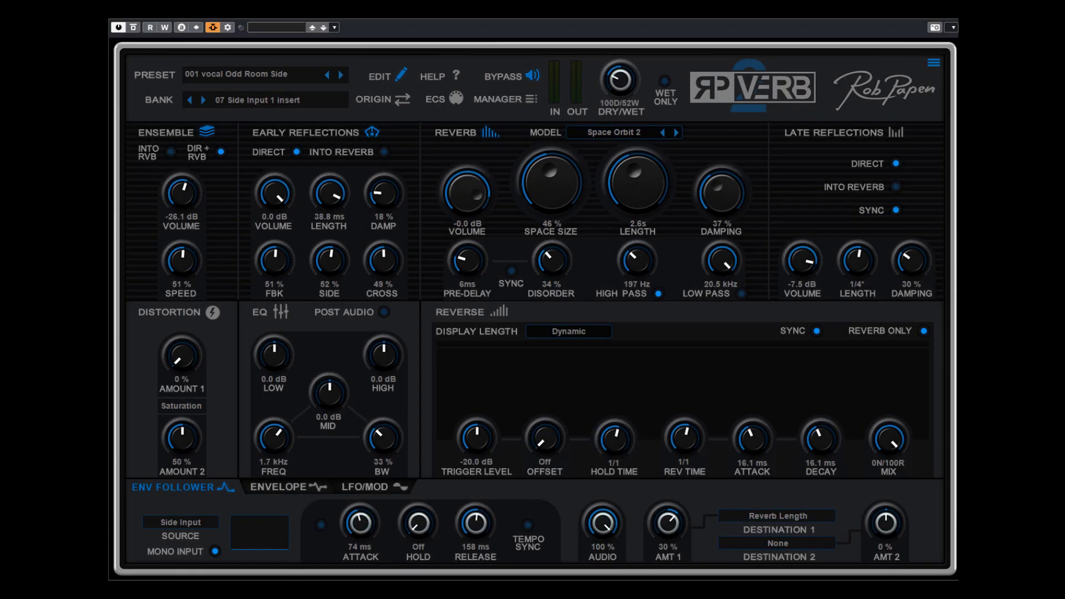
# Use the side input as the envelope follower source and check the SubBoomBass 01 side-chain send
pyautogui.click(187, 520)
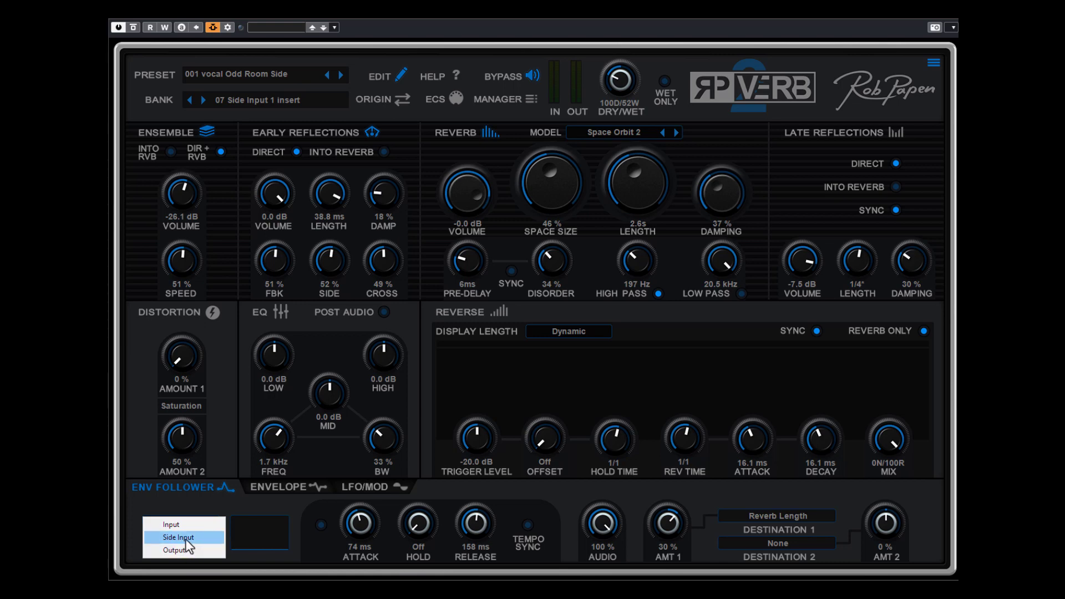
pyautogui.click(186, 539)
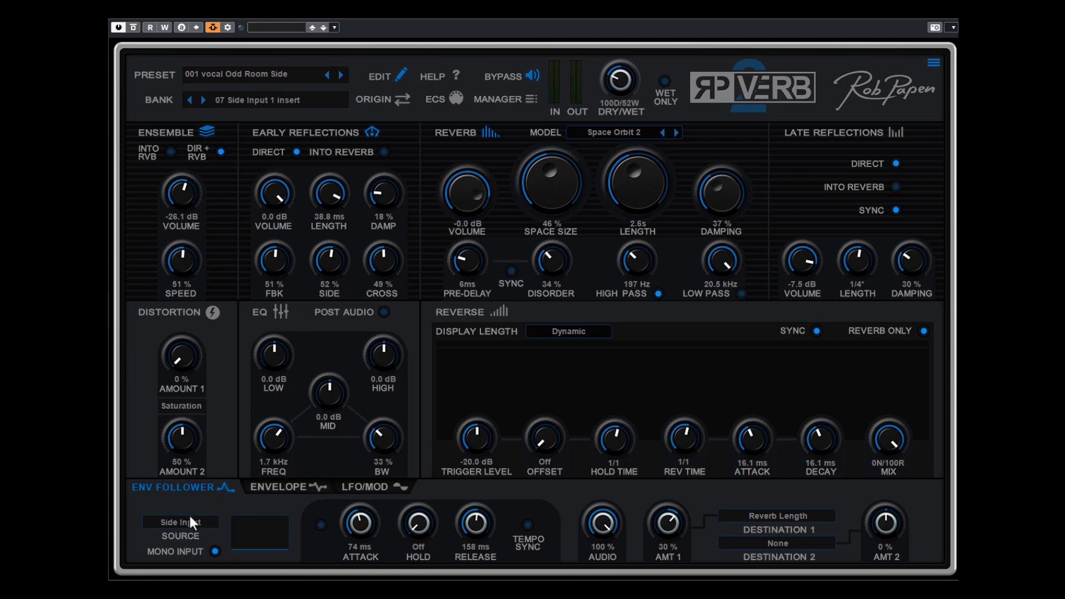
pyautogui.click(225, 27)
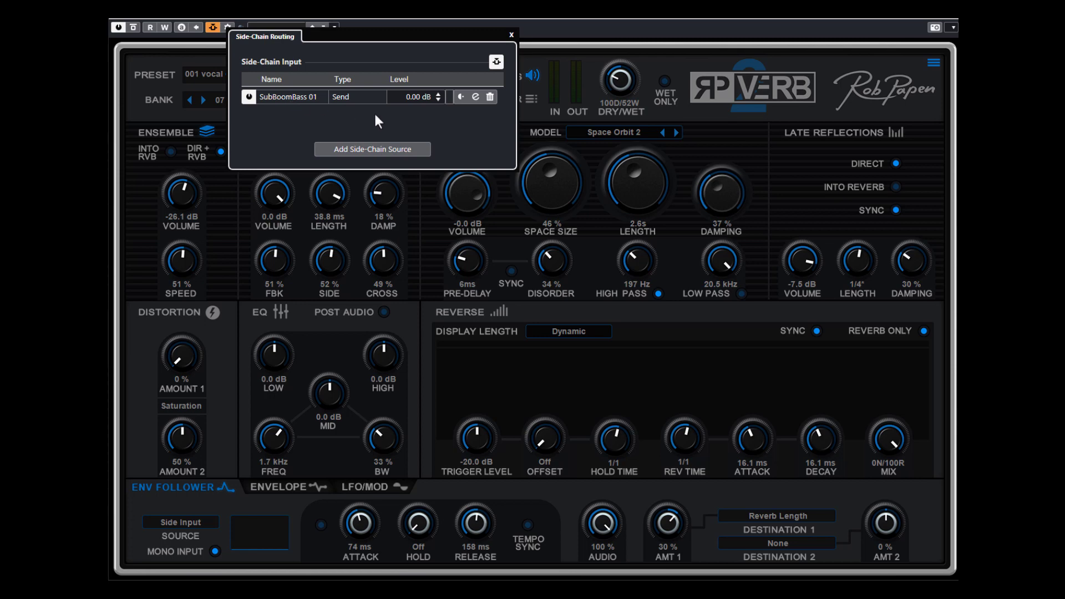
pyautogui.press('Escape')
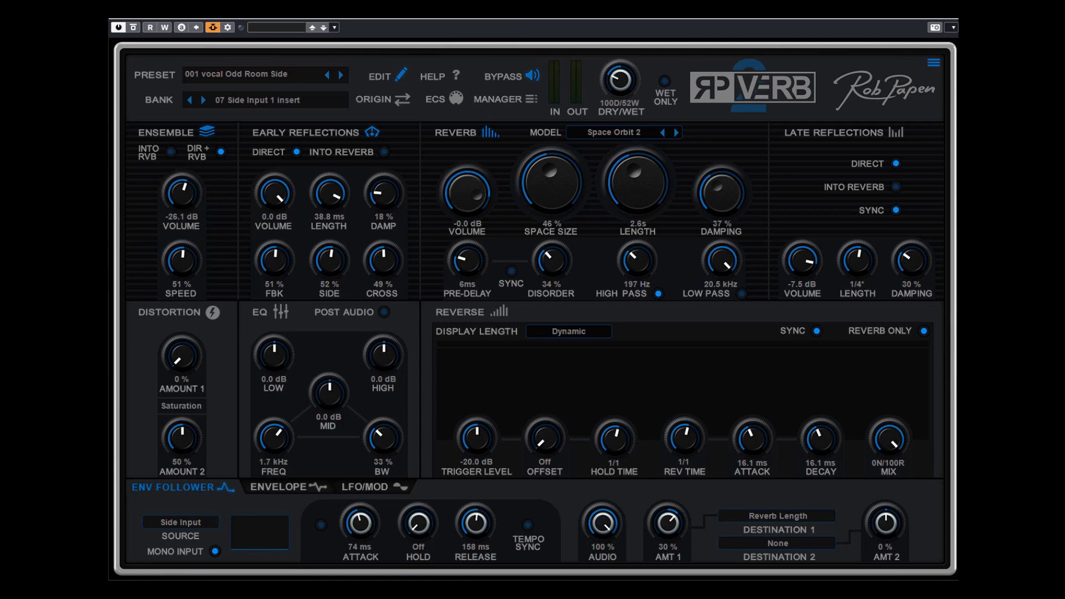
pyautogui.click(226, 27)
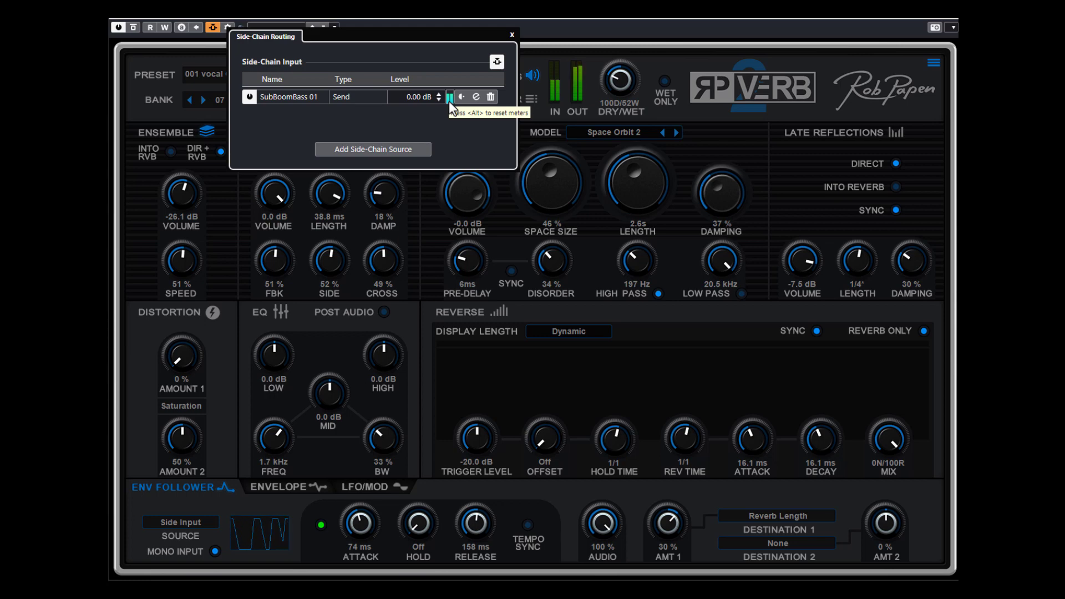
pyautogui.click(512, 34)
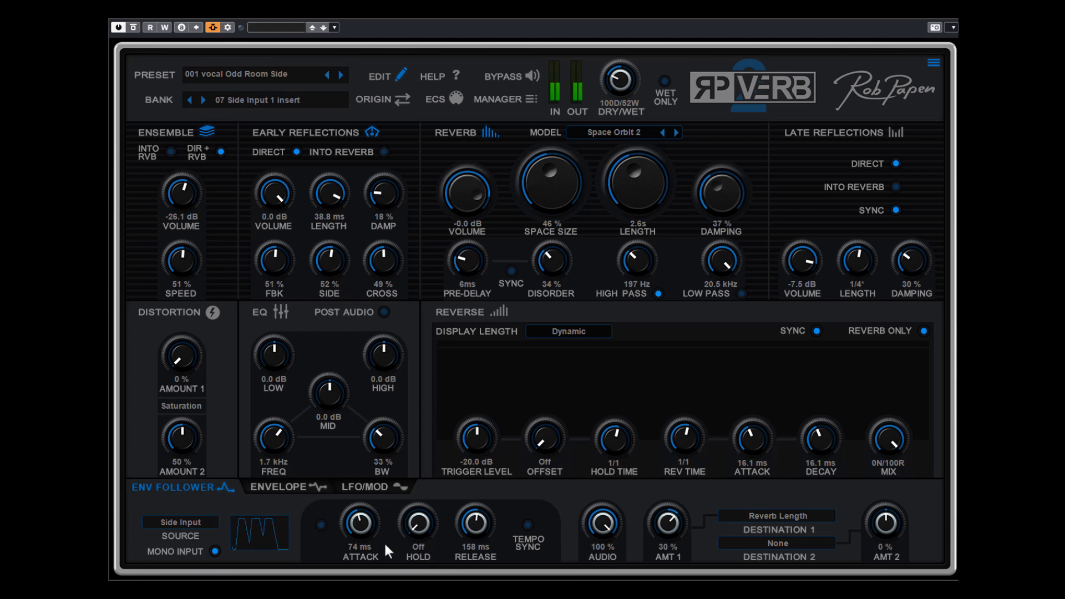
# Turn the envelope follower attack Off, set release to 79 ms, and raise the Reverb Length amount
pyautogui.moveTo(355, 530); pyautogui.dragTo(358, 541)
pyautogui.moveTo(473, 519); pyautogui.dragTo(477, 529)
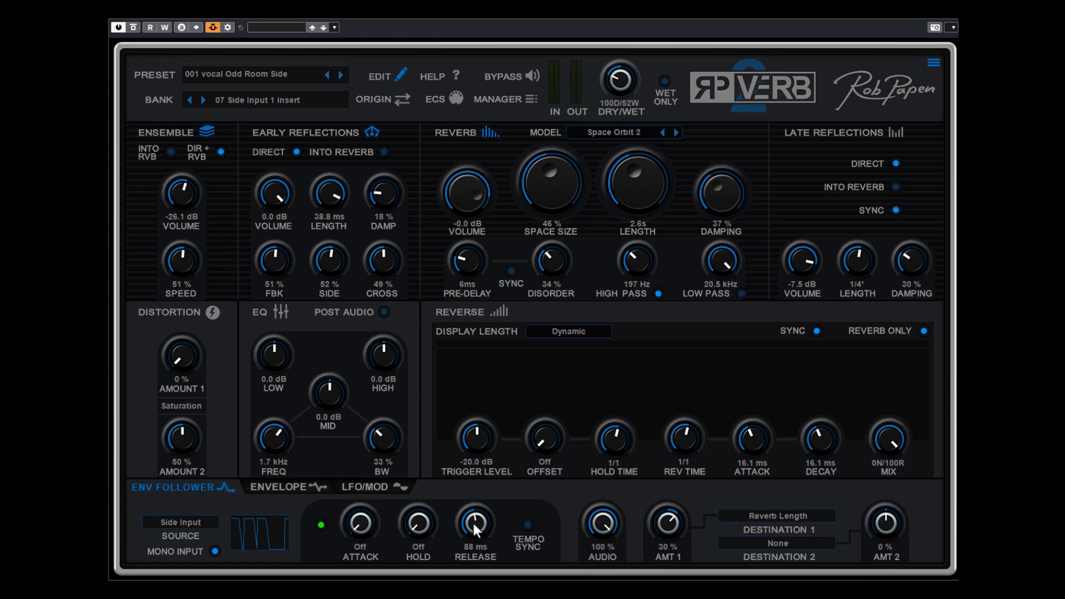
pyautogui.scroll(-2, 476, 528)
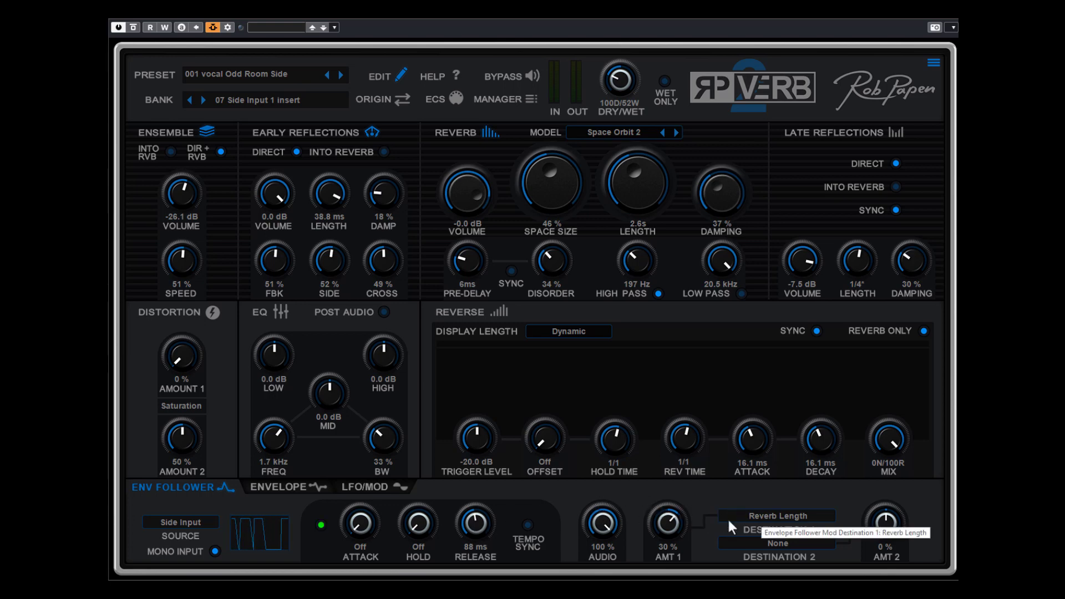
pyautogui.moveTo(670, 520)
pyautogui.moveTo(671, 521); pyautogui.dragTo(673, 504)
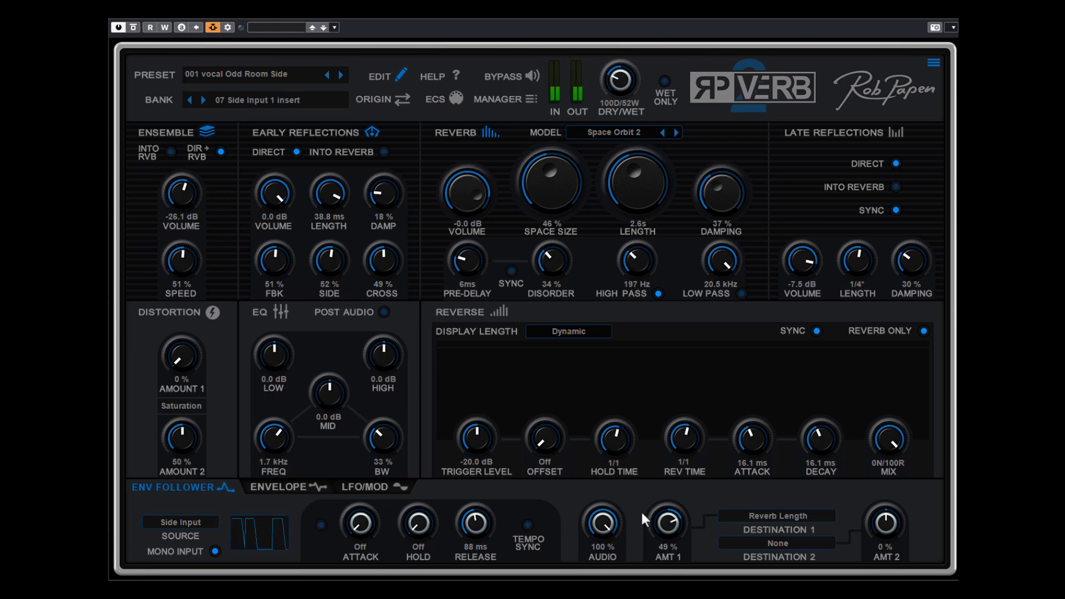
pyautogui.moveTo(492, 516); pyautogui.dragTo(493, 506)
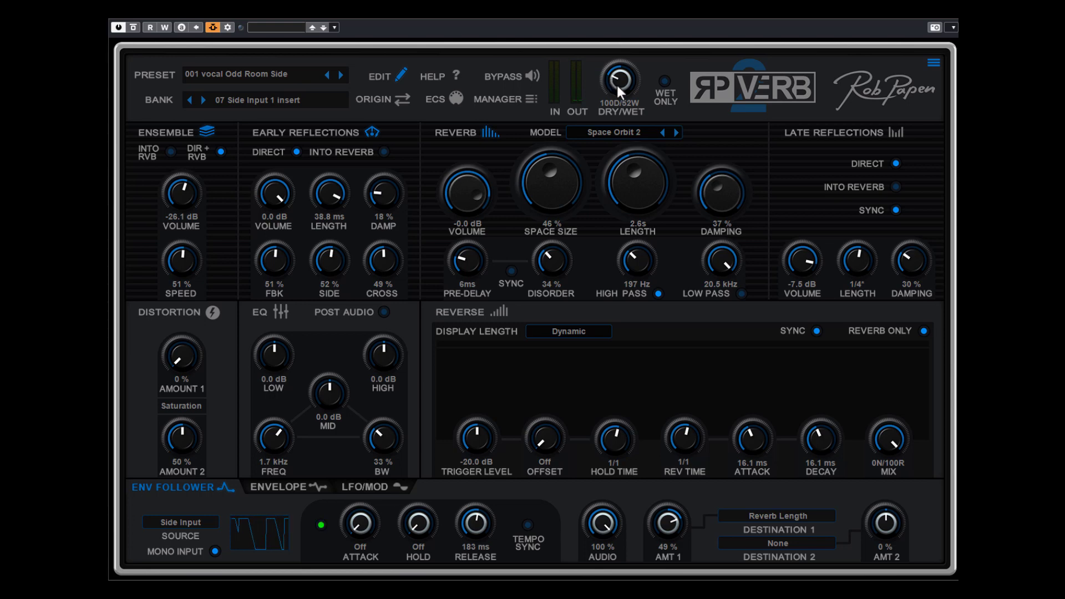
# Raise the reverb wet mix to 100D/88W
pyautogui.moveTo(617, 84); pyautogui.dragTo(622, 51)
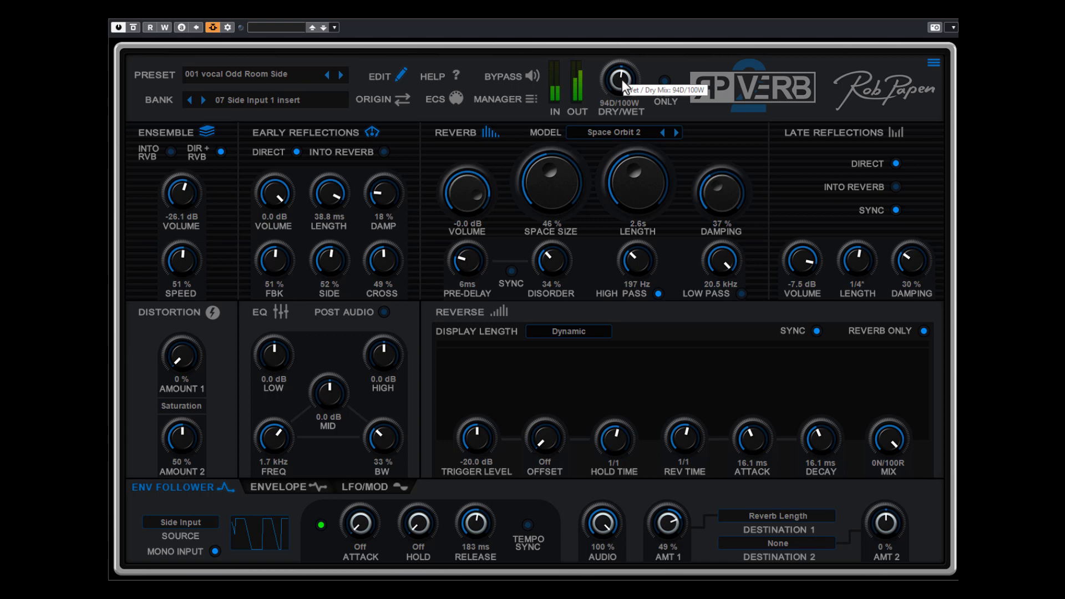
pyautogui.scroll(-3, 477, 528)
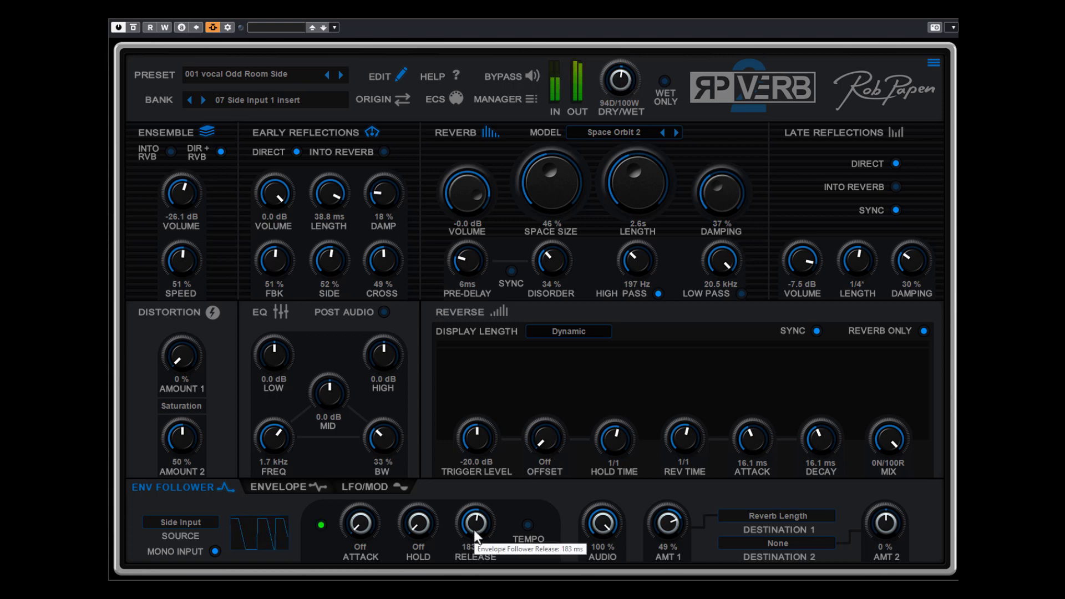
pyautogui.scroll(-4, 476, 527)
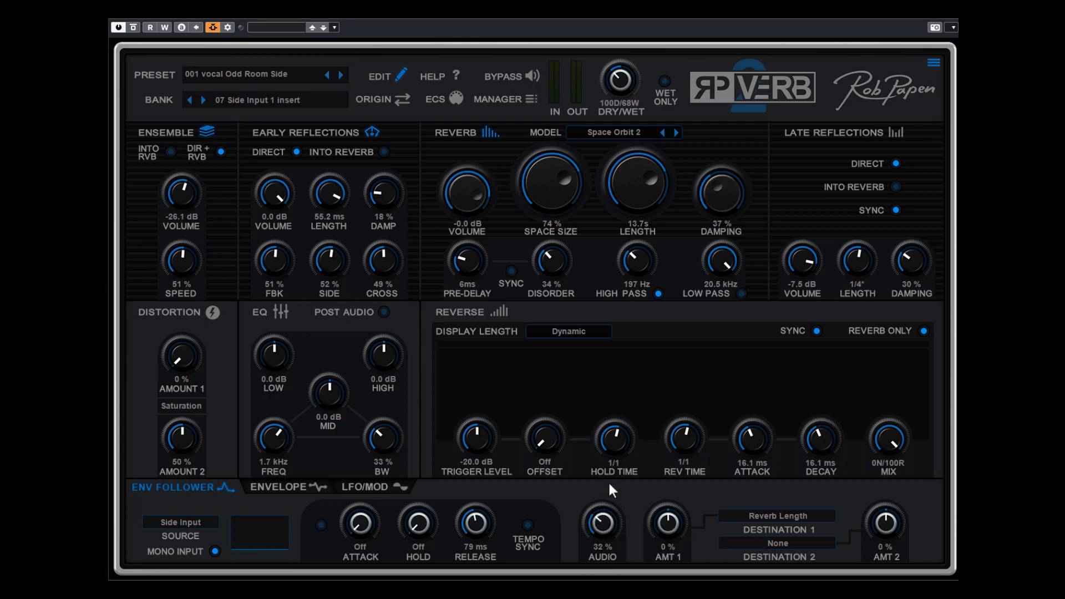
# Sweep the envelope follower AUDIO amount up to 97 %, reset it, and leave it at 0 %
pyautogui.moveTo(602, 545); pyautogui.dragTo(614, 575)
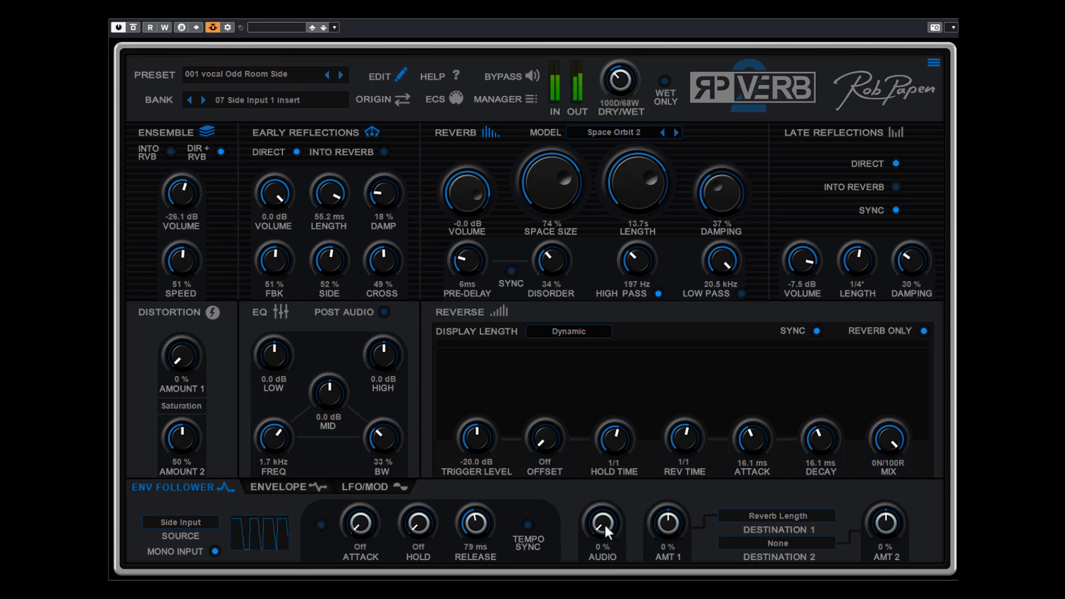
pyautogui.moveTo(604, 524); pyautogui.dragTo(615, 430)
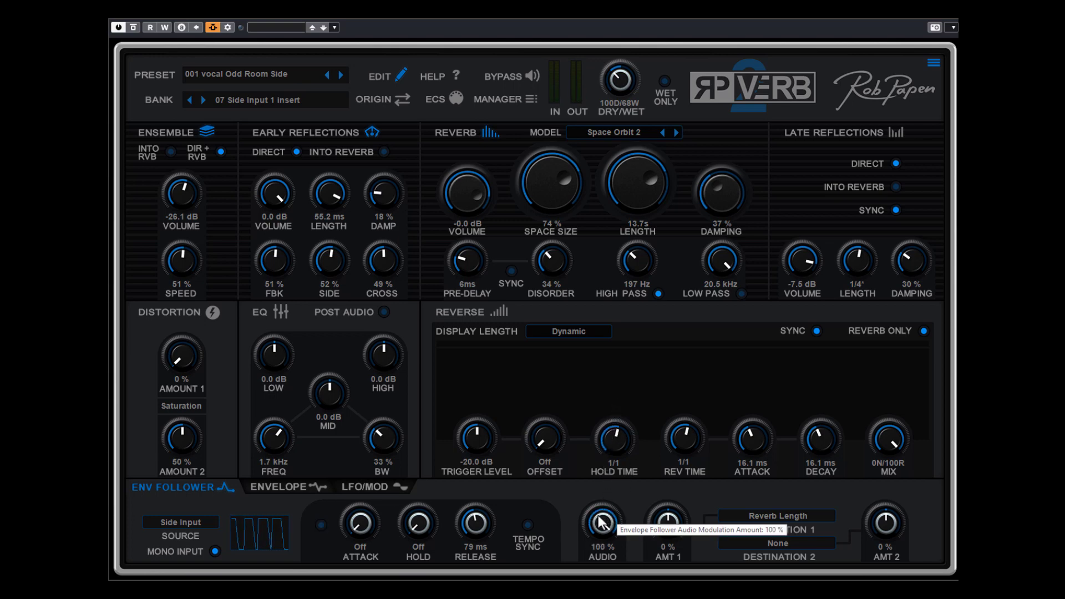
pyautogui.doubleClick(604, 523)
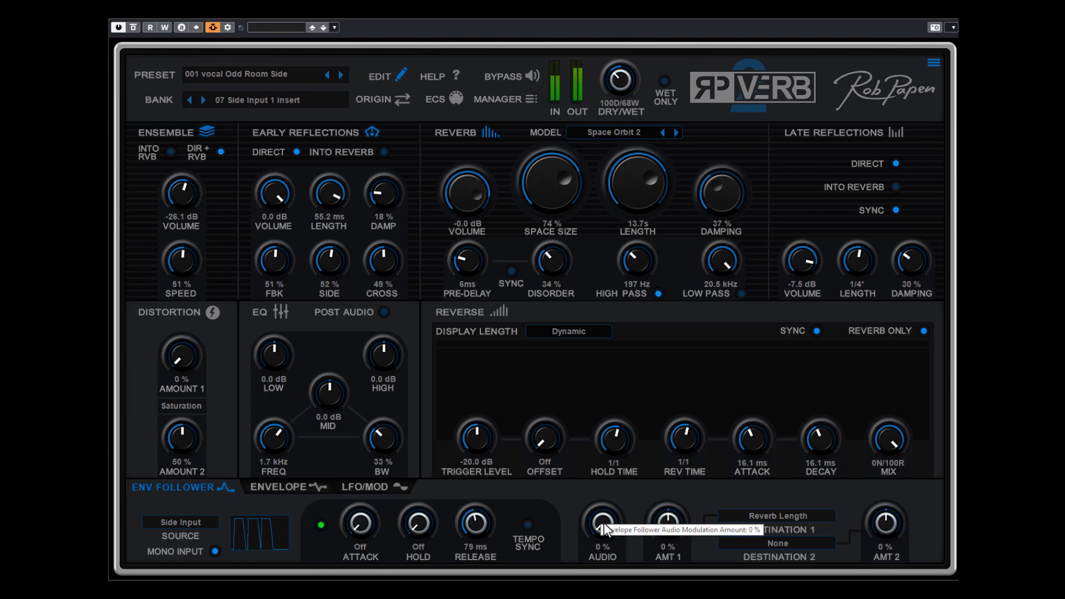
pyautogui.moveTo(606, 529); pyautogui.dragTo(620, 438)
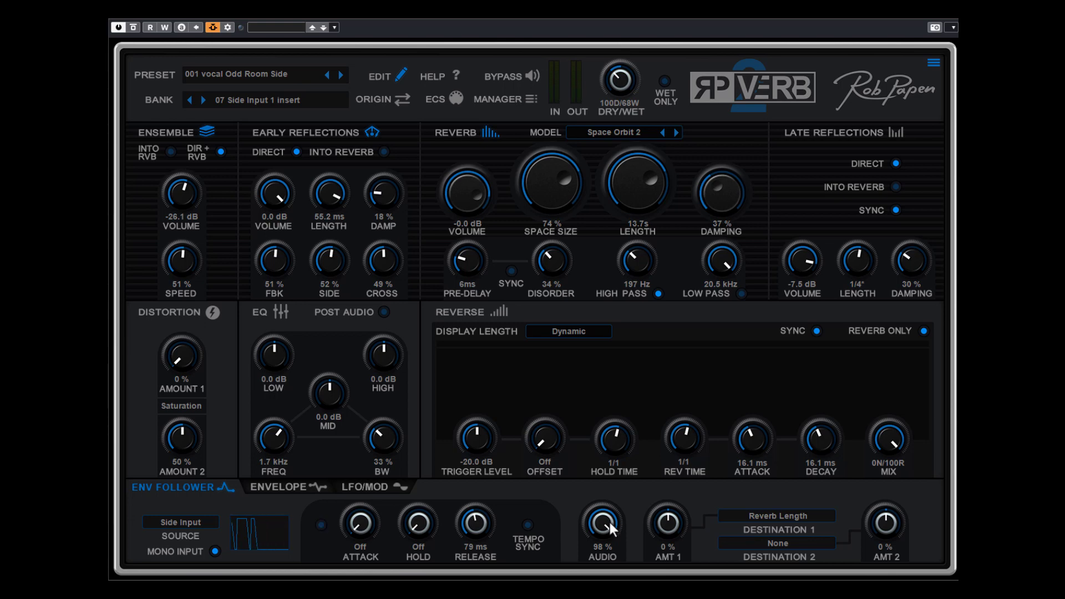
pyautogui.moveTo(608, 528); pyautogui.dragTo(608, 561)
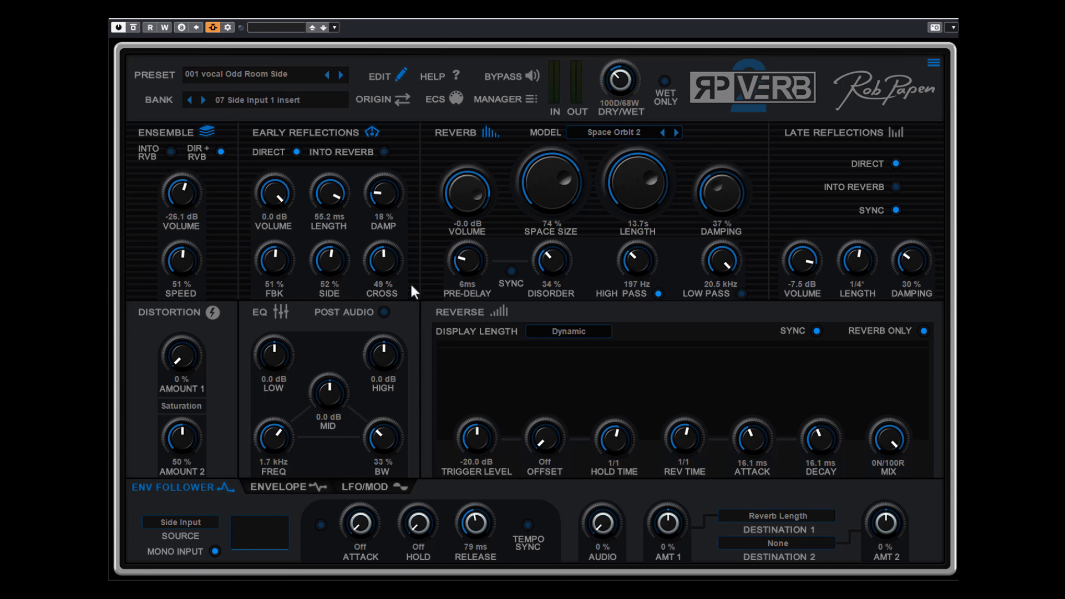
# Show the ENVELOPE page and switch the envelope modulator on
pyautogui.click(491, 99)
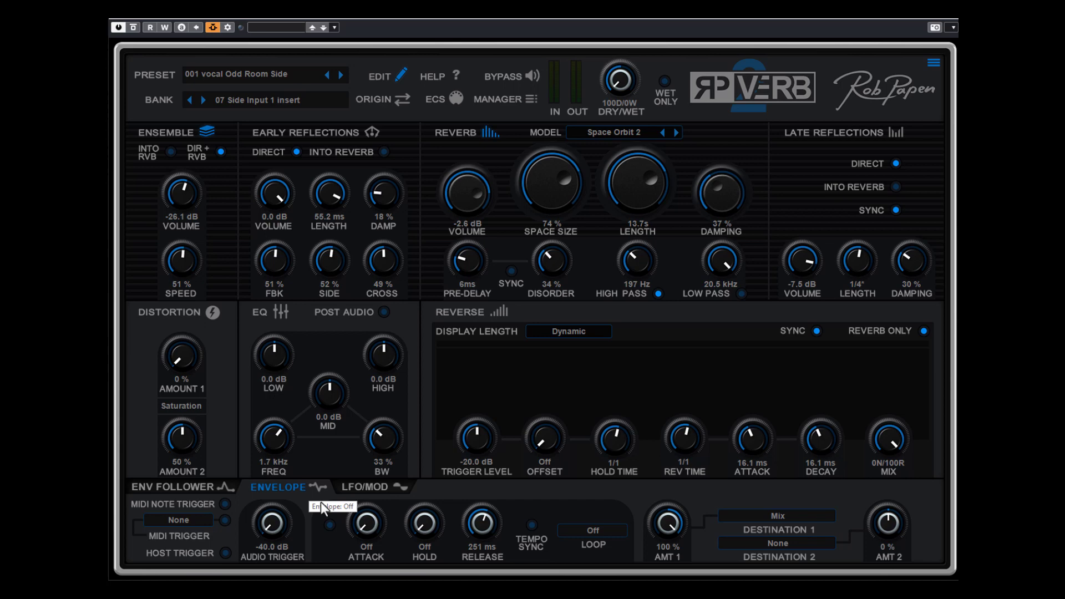
pyautogui.click(314, 492)
# Lengthen the envelope release, loop the envelope every 1/8, and enable TEMPO SYNC
pyautogui.moveTo(476, 532); pyautogui.dragTo(514, 527)
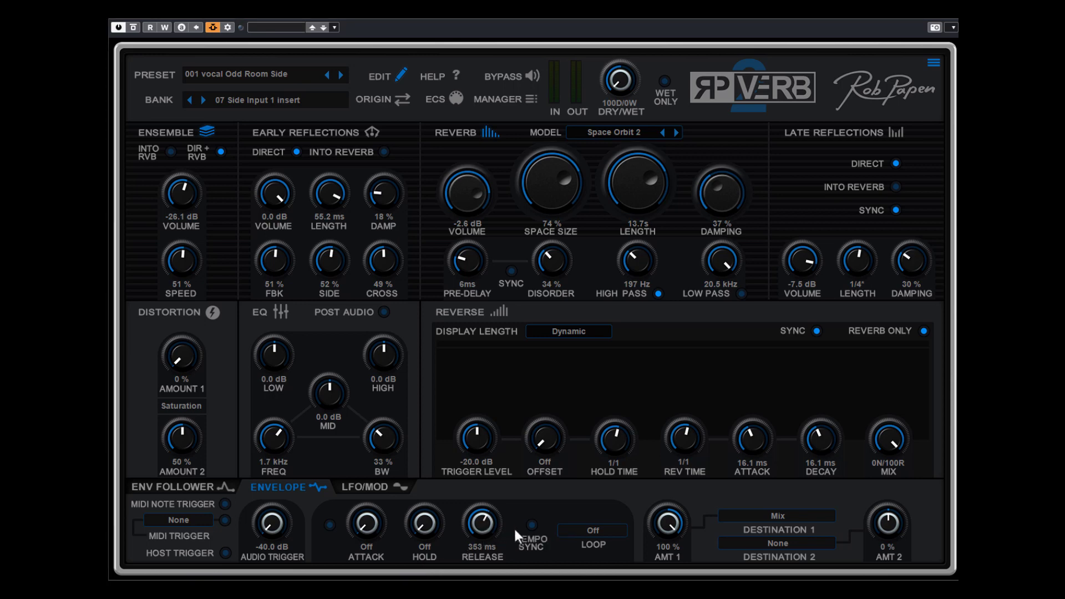
pyautogui.click(594, 530)
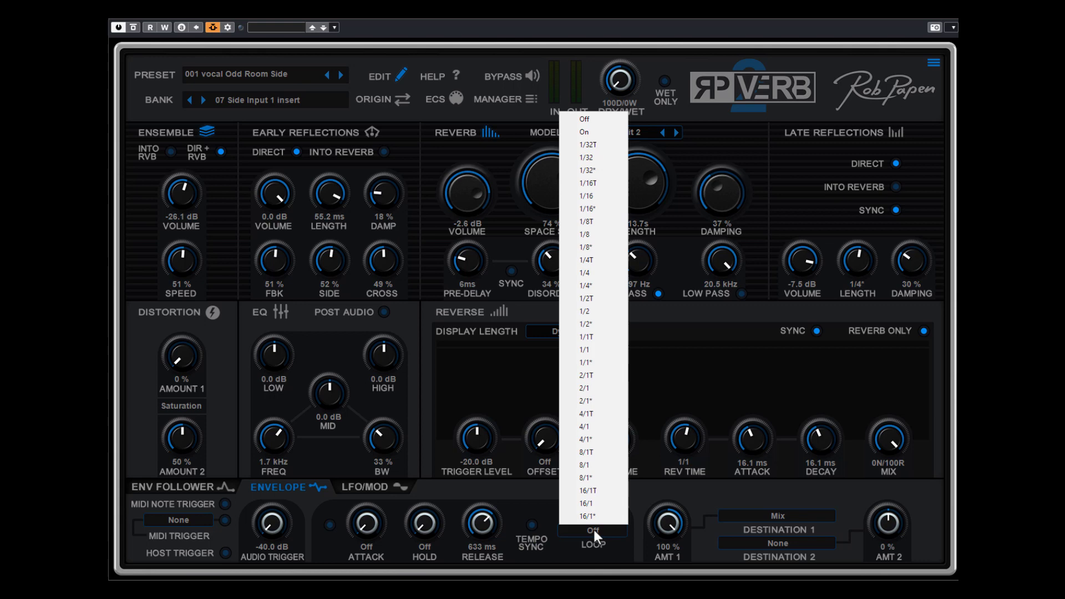
pyautogui.click(577, 235)
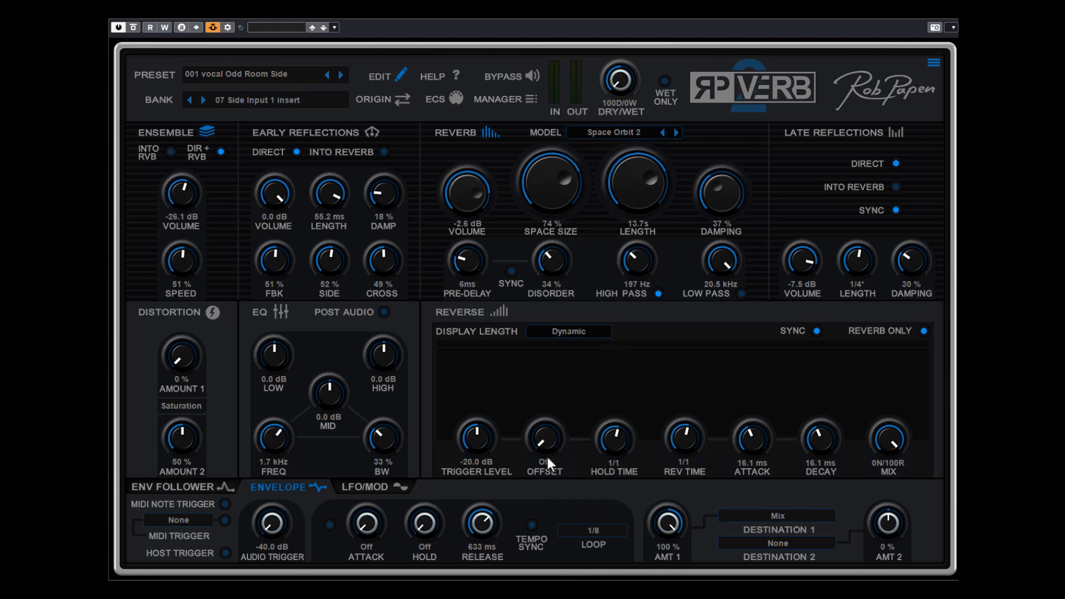
pyautogui.click(533, 526)
# Set the envelope release to 2/1T and route Destination 1 to Global > Mix
pyautogui.moveTo(476, 523); pyautogui.dragTo(480, 516)
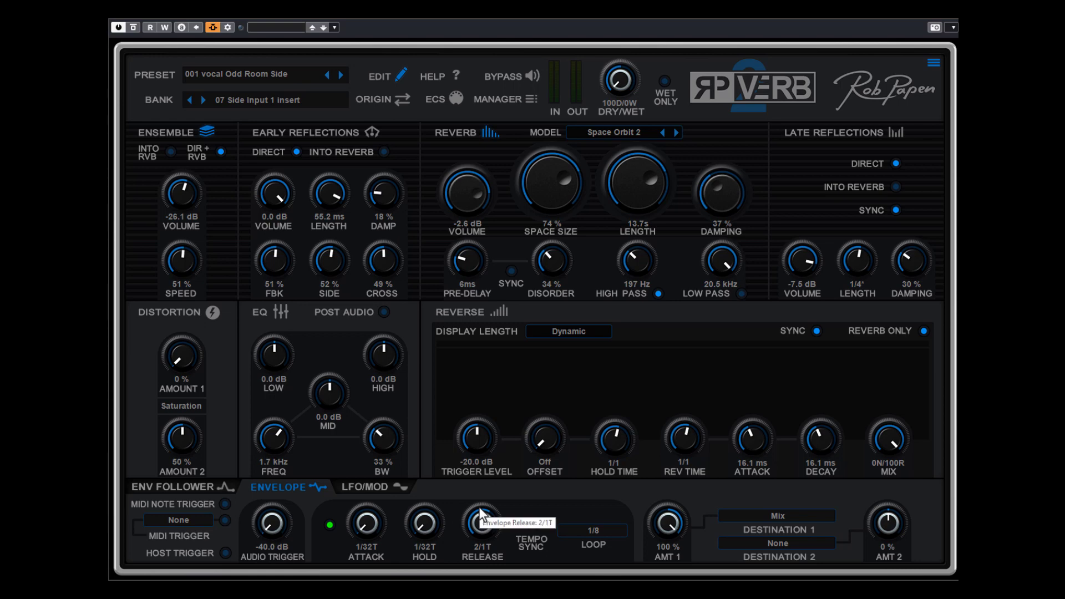
pyautogui.click(792, 519)
pyautogui.moveTo(795, 527)
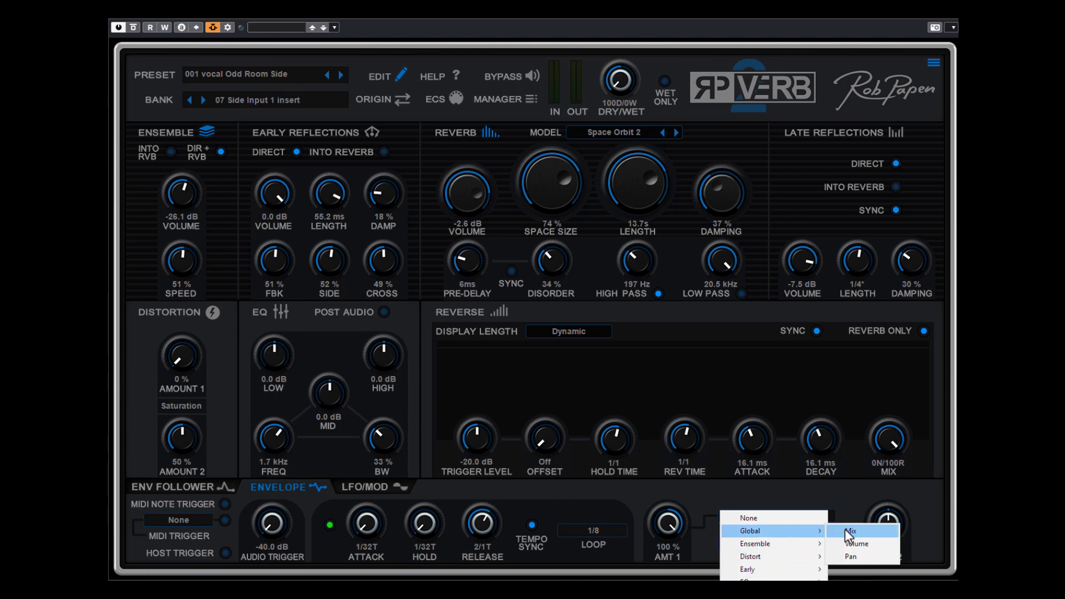
pyautogui.click(849, 532)
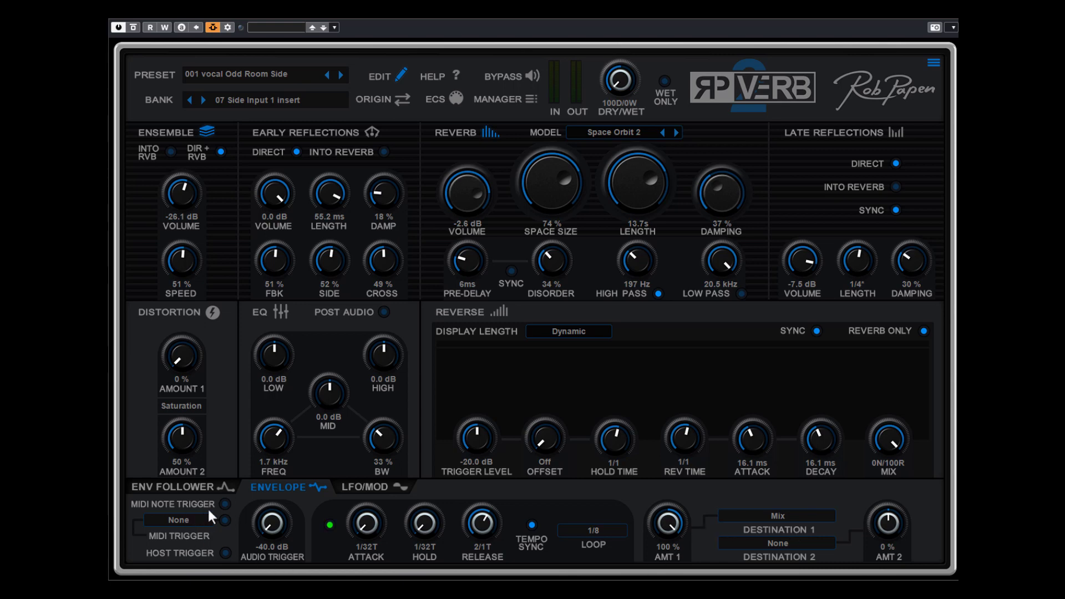
# After trying MIDI and Host triggering, set the envelope to MIDI Note Trigger and switch to Cubase
pyautogui.click(225, 505)
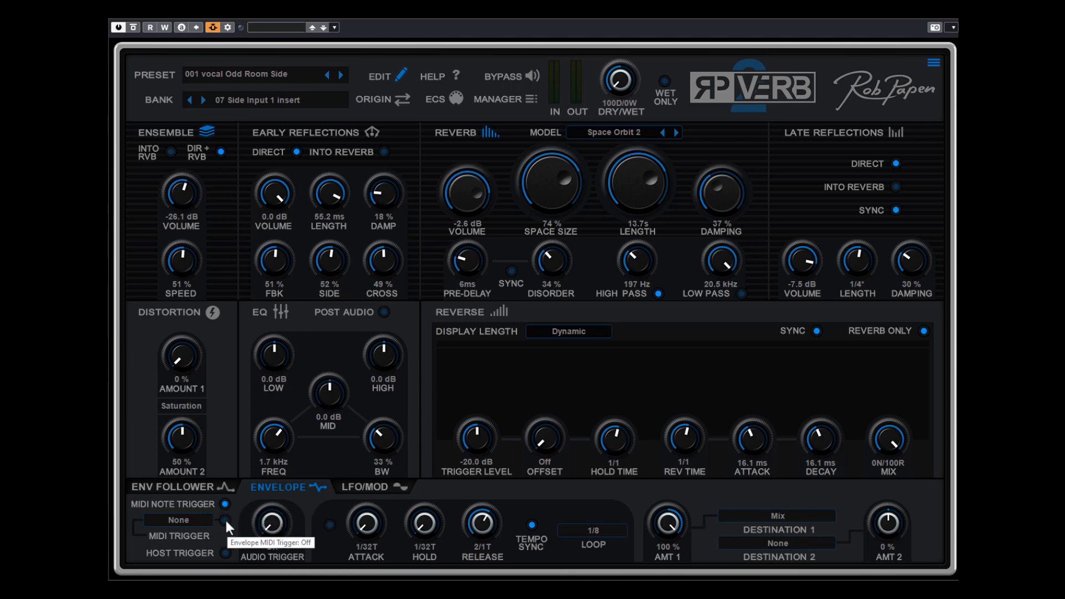
pyautogui.click(225, 521)
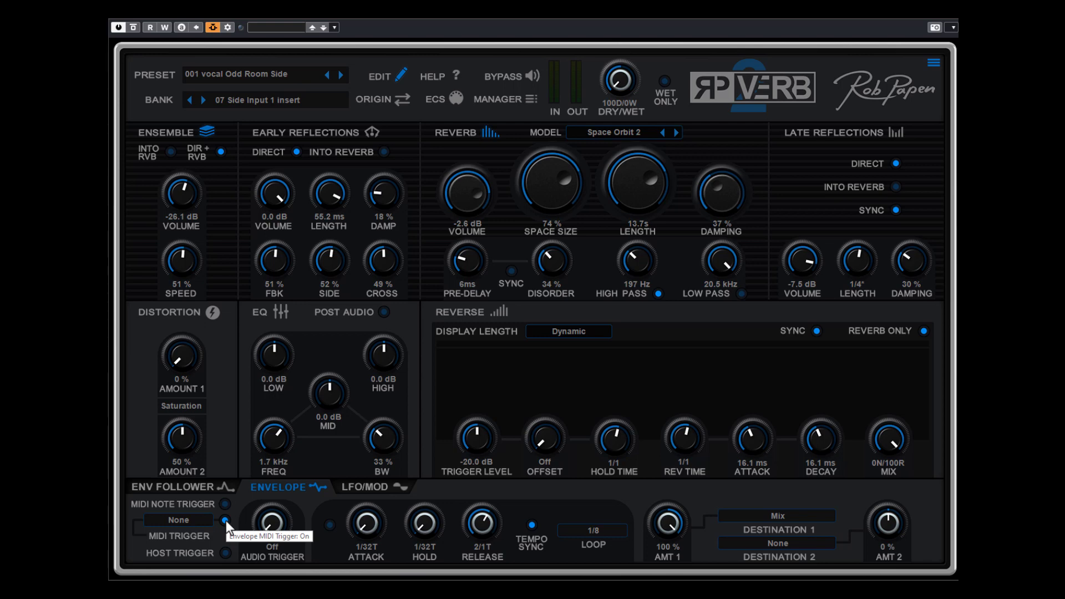
pyautogui.click(227, 553)
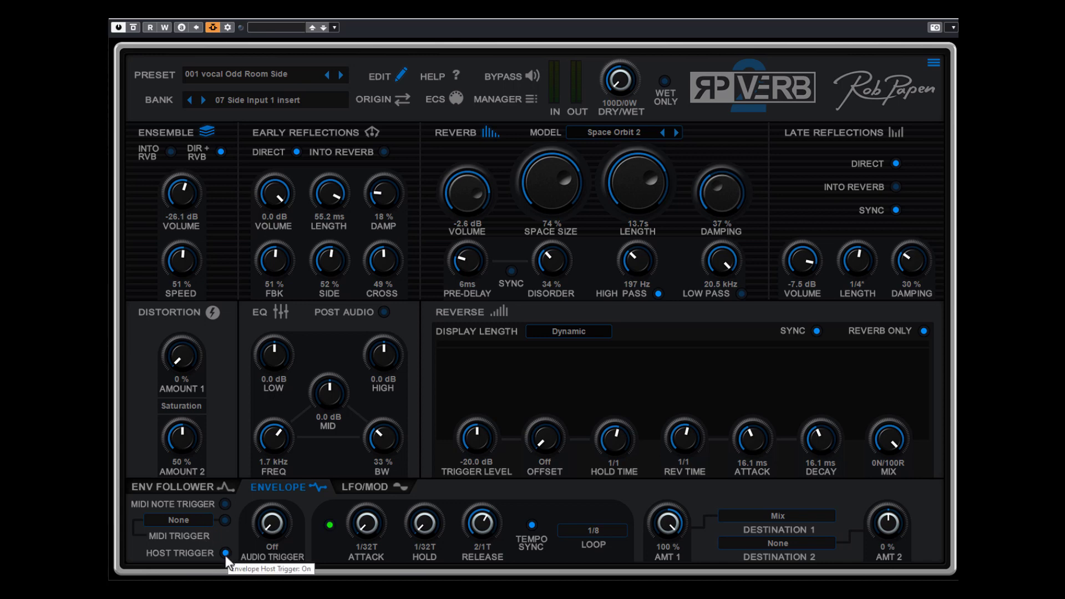
pyautogui.click(224, 504)
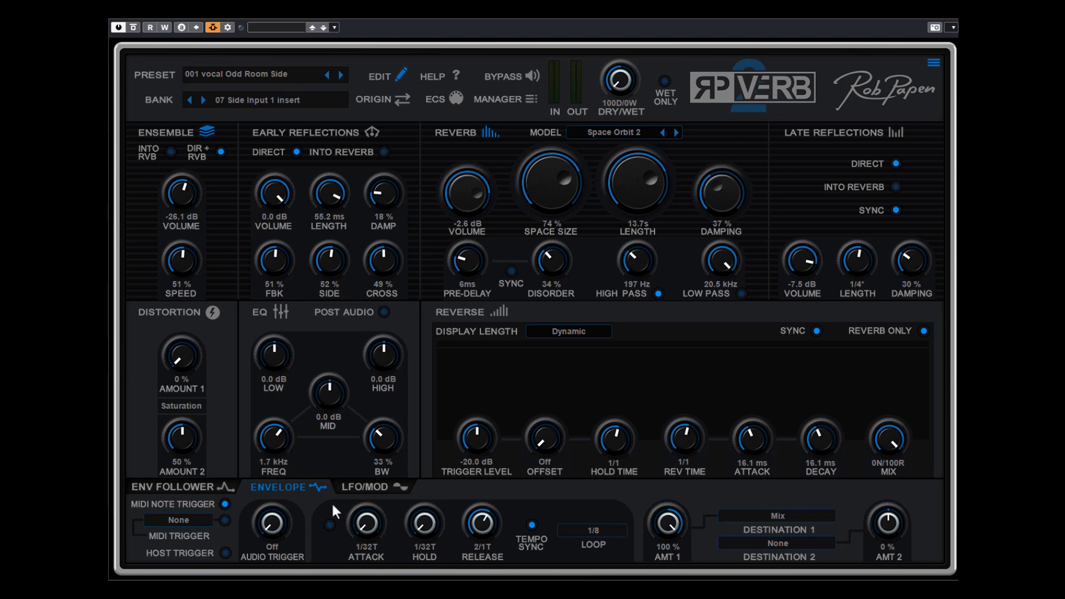
pyautogui.hotkey('alt', 'Tab')
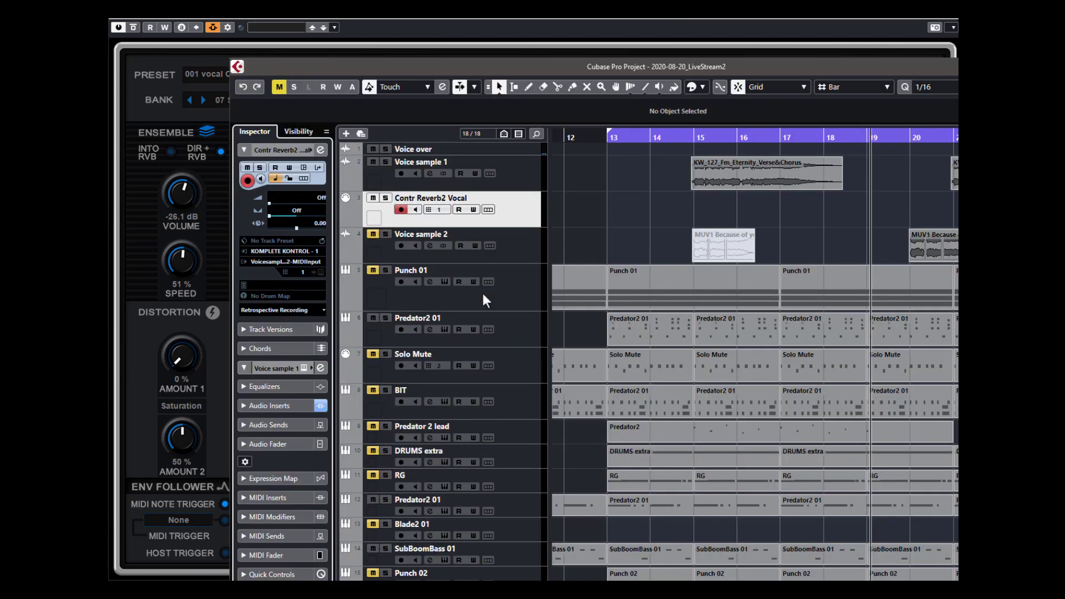
# Check that the track's MIDI output routes to RP-Verb2 MIDI Input, then move the Cubase window aside
pyautogui.click(273, 264)
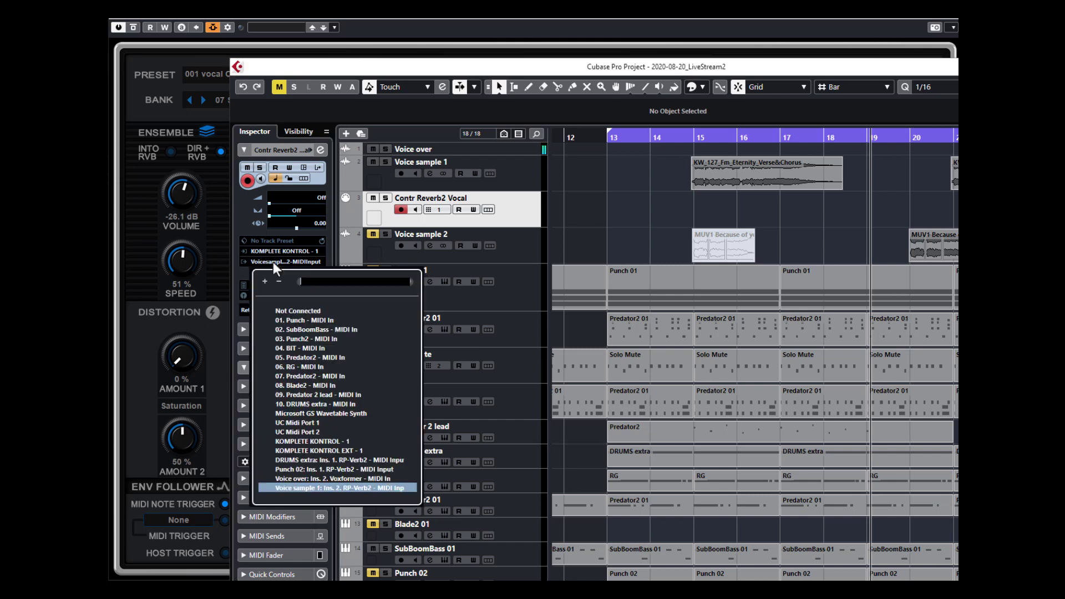
pyautogui.click(396, 490)
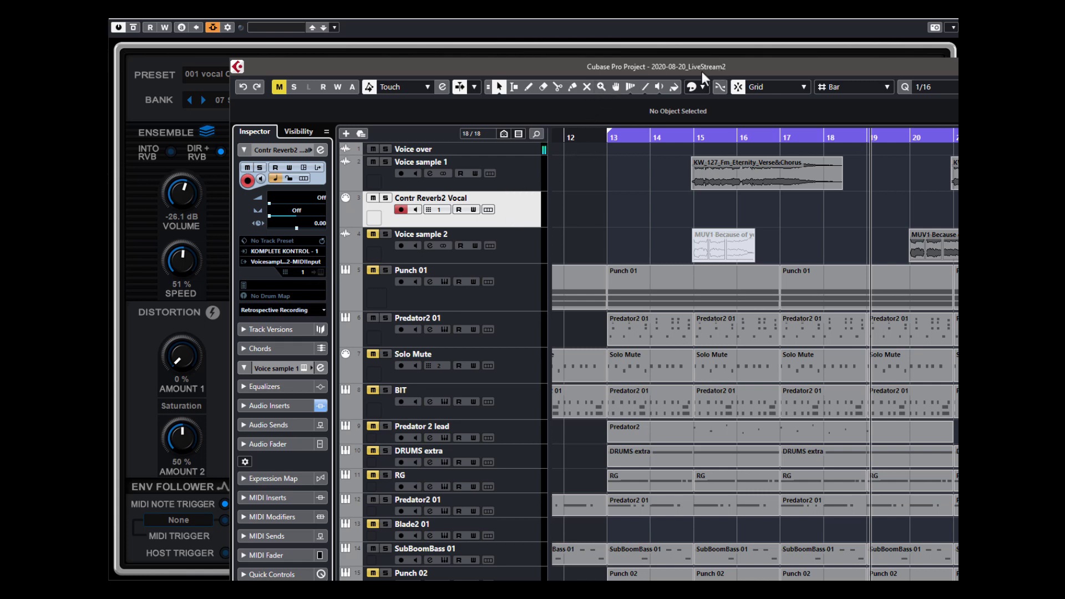
pyautogui.moveTo(733, 72); pyautogui.dragTo(144, 98)
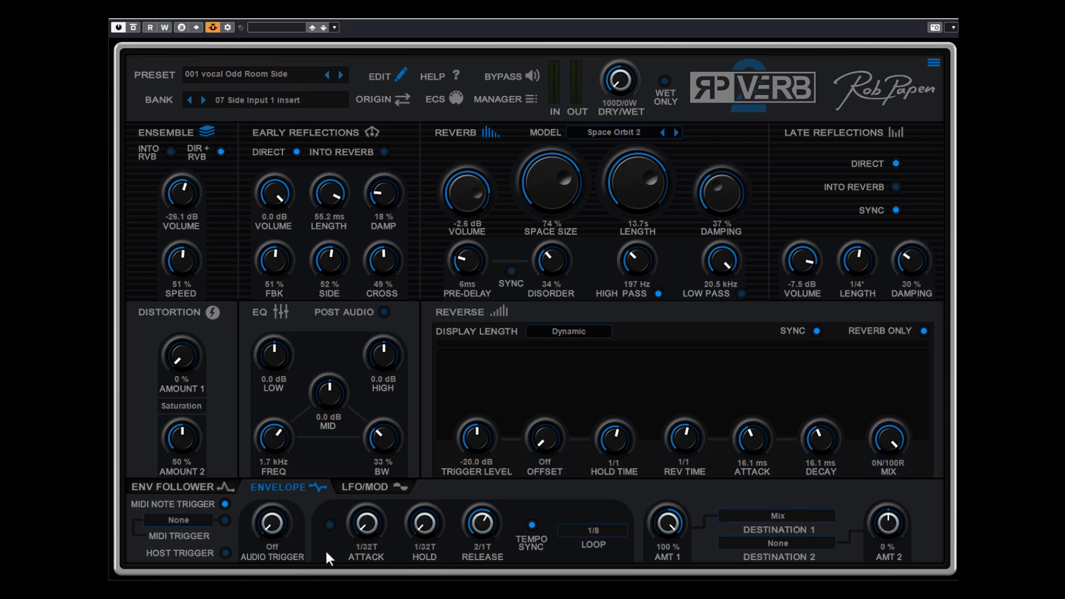
# Start playback and set the envelope LOOP to Off
pyautogui.press('space')
pyautogui.moveTo(470, 536); pyautogui.dragTo(452, 518)
pyautogui.click(590, 531)
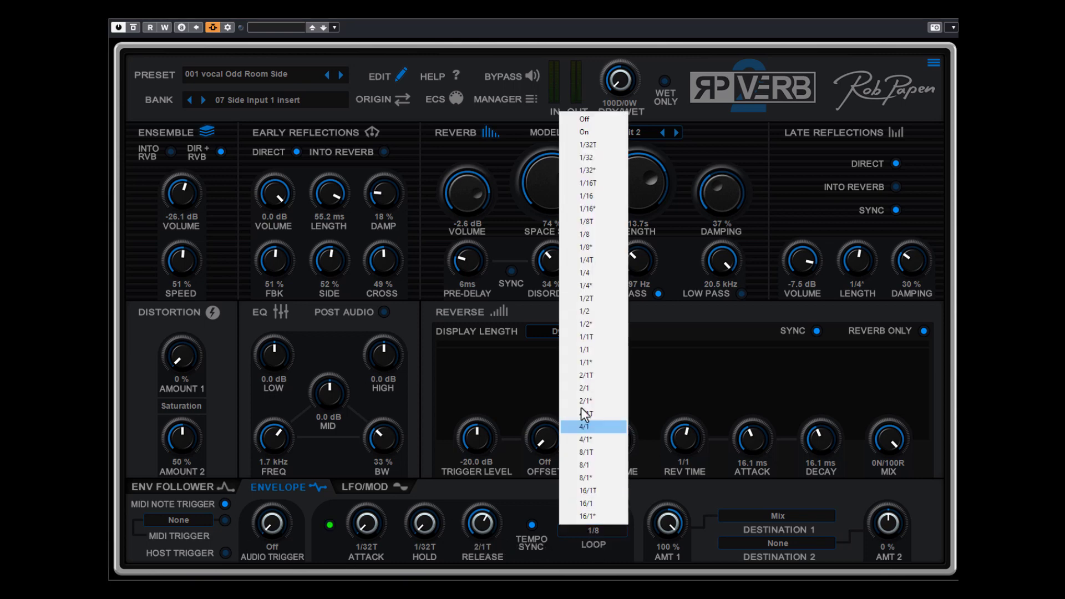
pyautogui.click(573, 121)
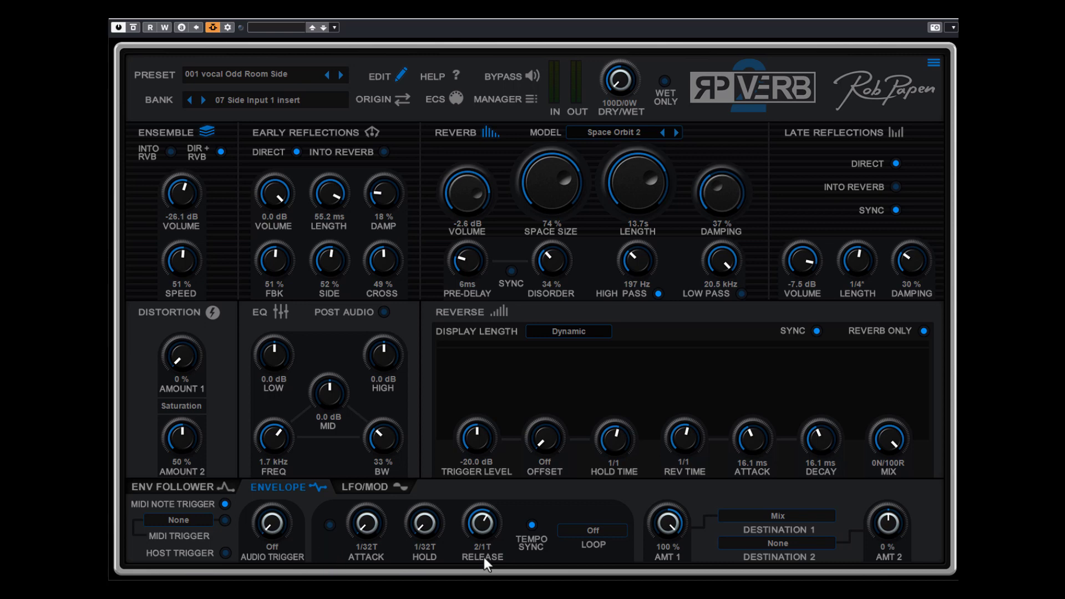
# Switch envelope Destination 1 to Reverb Length and raise the dry/wet to 100D/50W
pyautogui.click(768, 516)
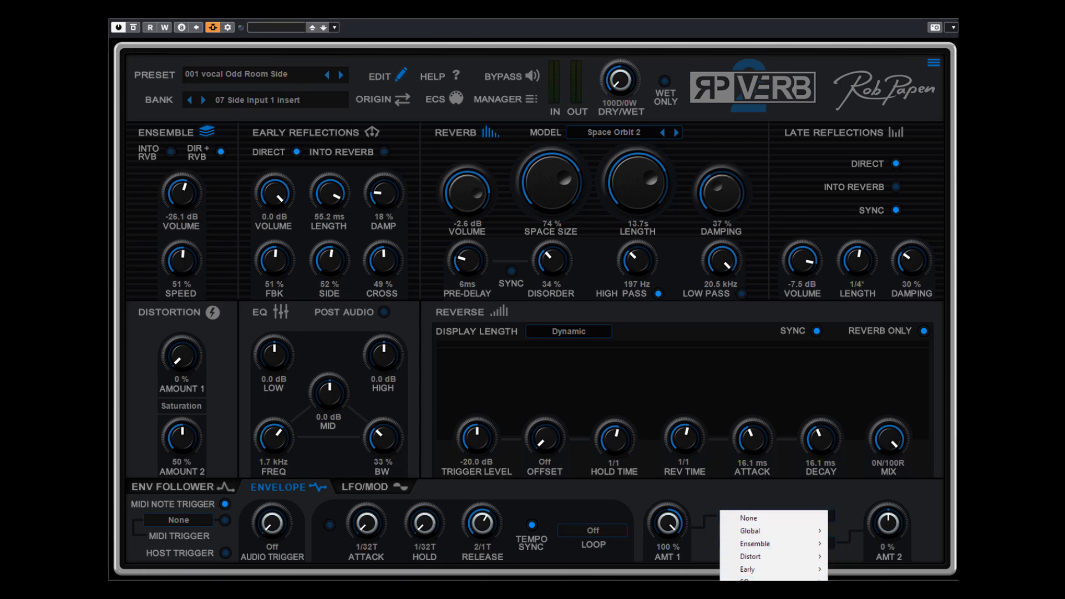
pyautogui.click(859, 594)
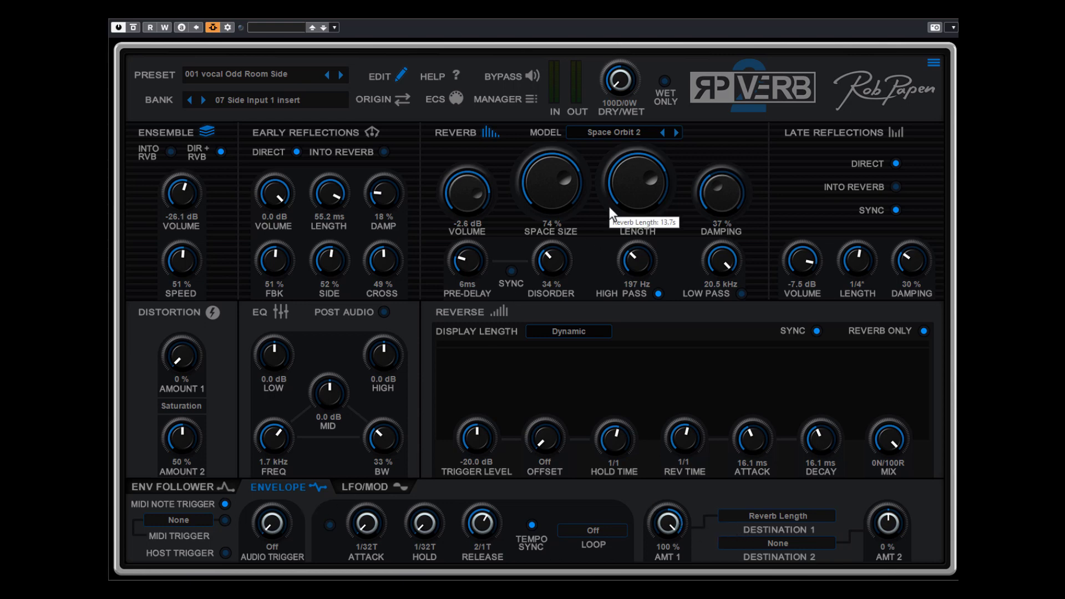
pyautogui.moveTo(627, 84); pyautogui.dragTo(622, 57)
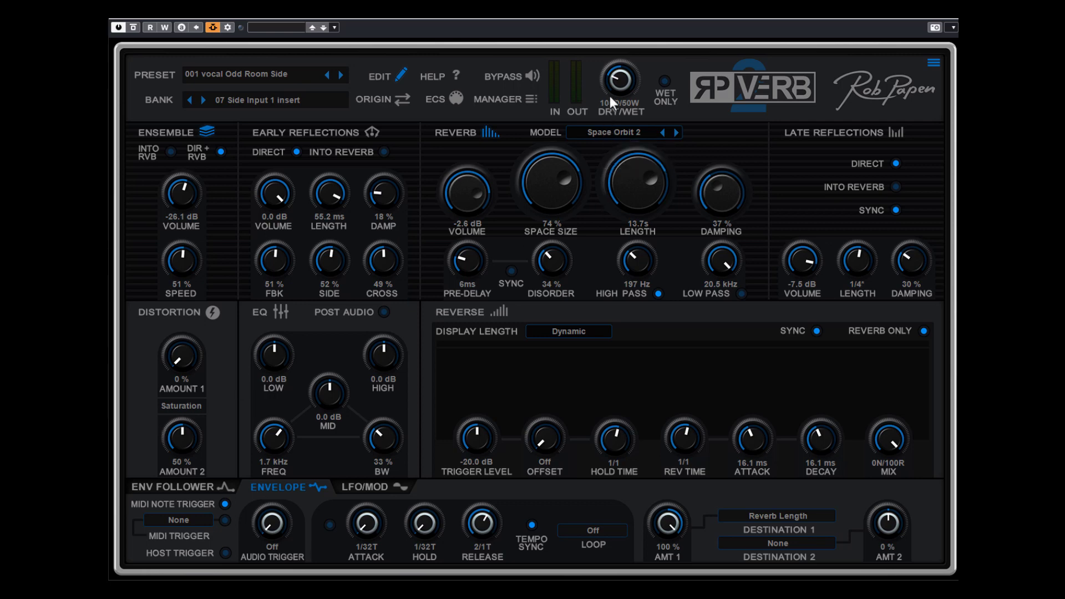
# Push the dry/wet knob to full wet, then settle it at about 71D/100W
pyautogui.moveTo(610, 96); pyautogui.dragTo(625, 51)
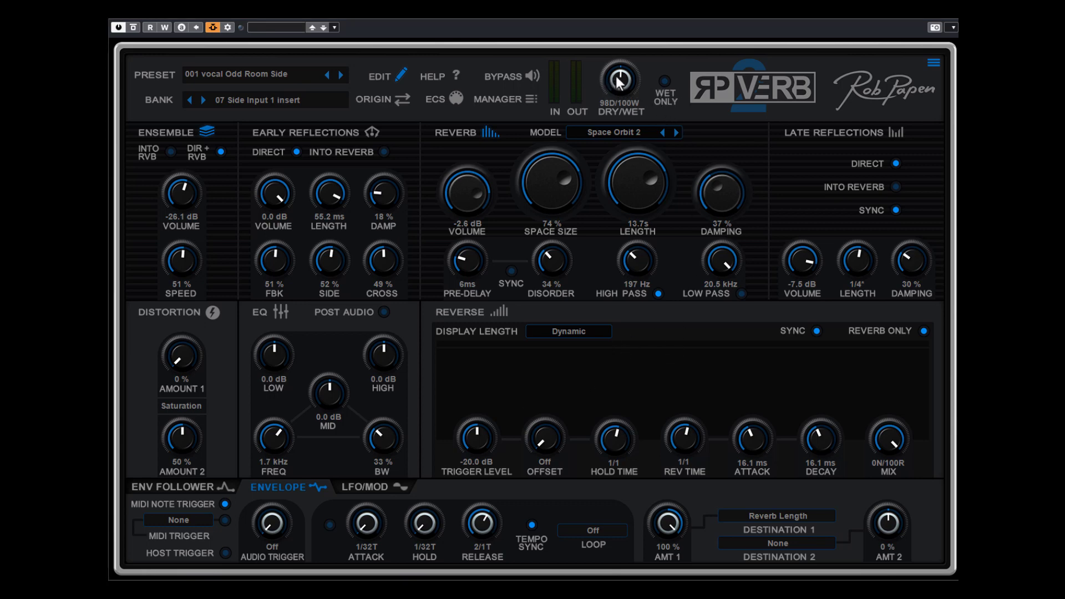
pyautogui.moveTo(610, 71); pyautogui.dragTo(620, 58)
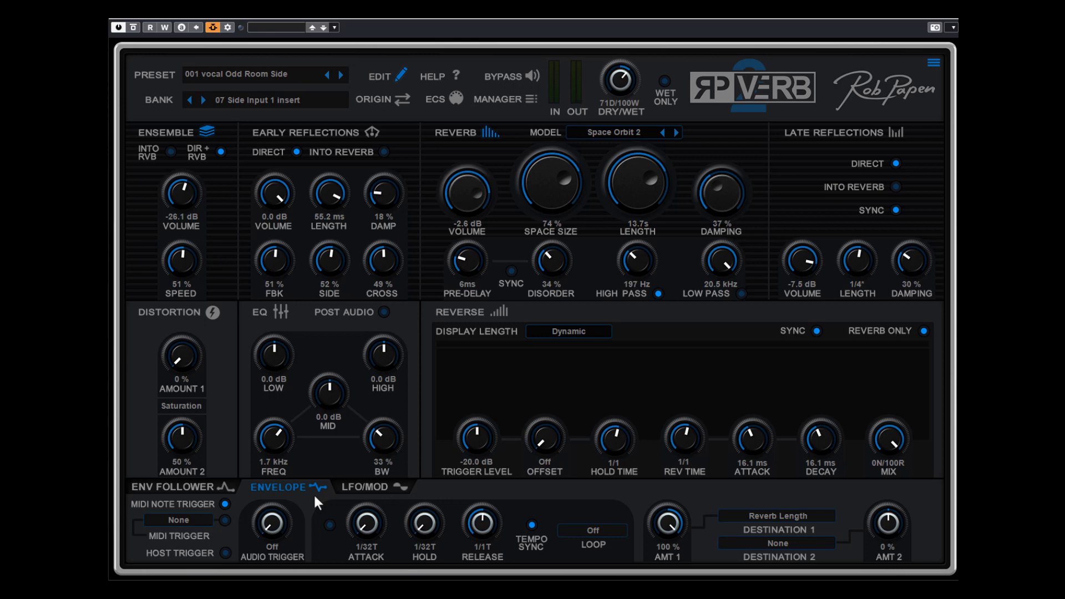
# Load the 'LFO on Reverb Volume' preset from the '98 Default presets Insert' bank and close the Manager
pyautogui.click(503, 104)
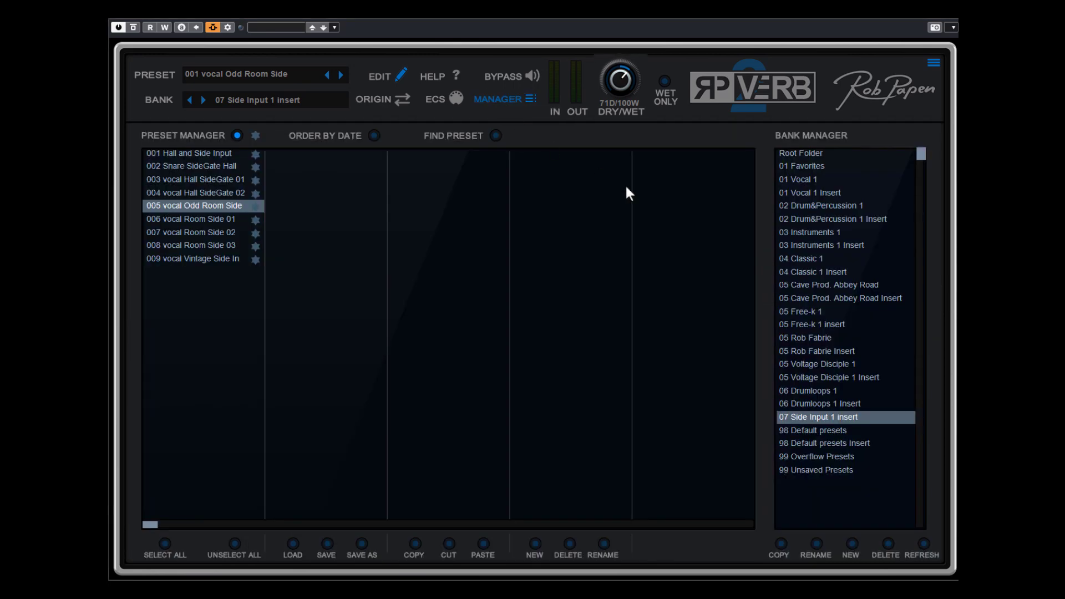
pyautogui.click(801, 445)
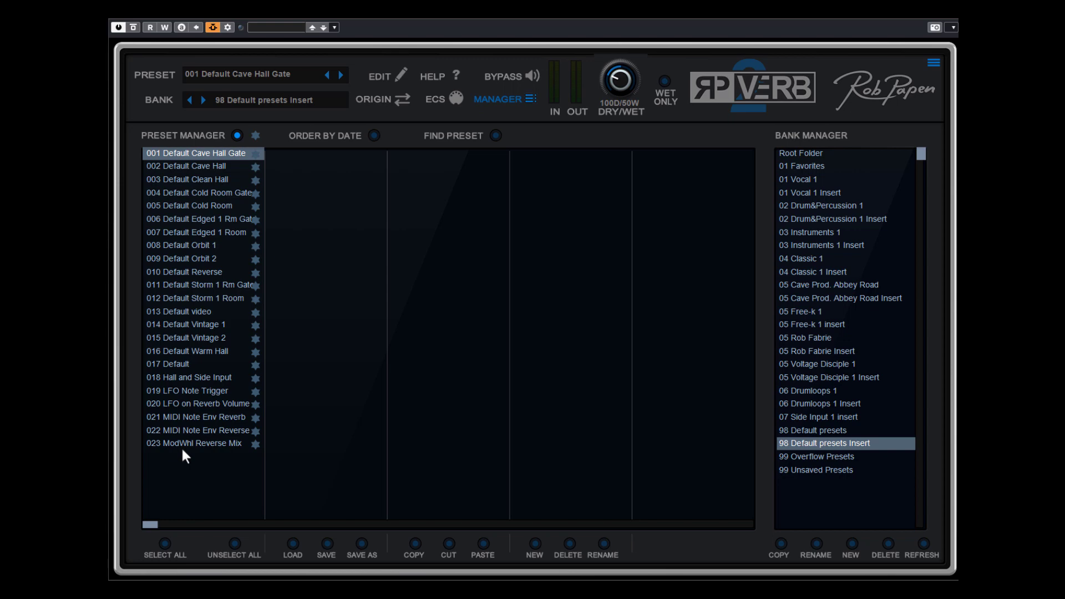
pyautogui.click(512, 100)
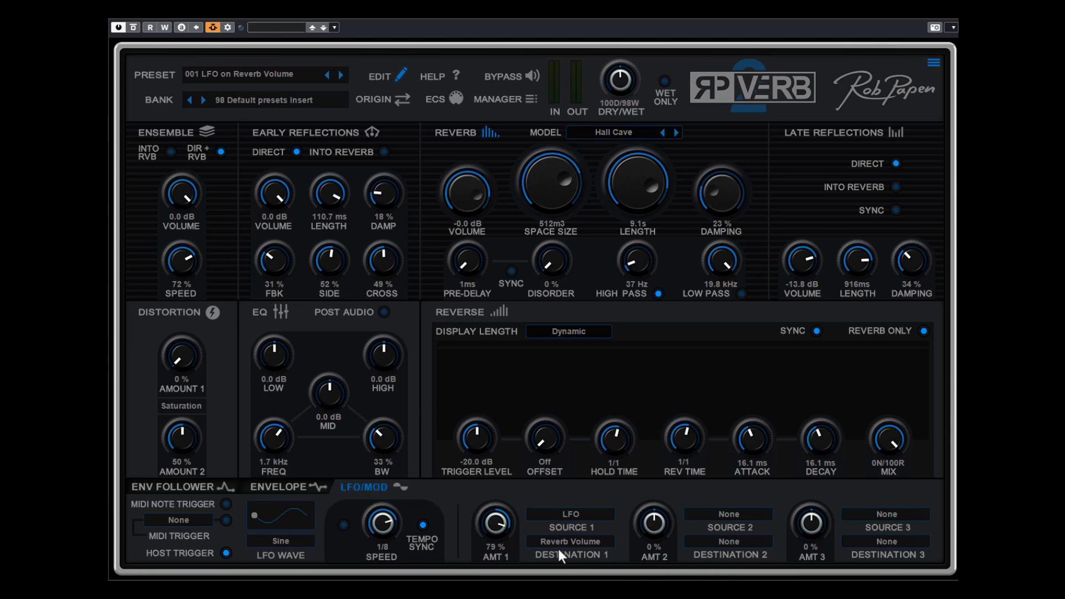
# Turn the LFO on with the on/off icon beside the LFO/MOD tab
pyautogui.click(404, 490)
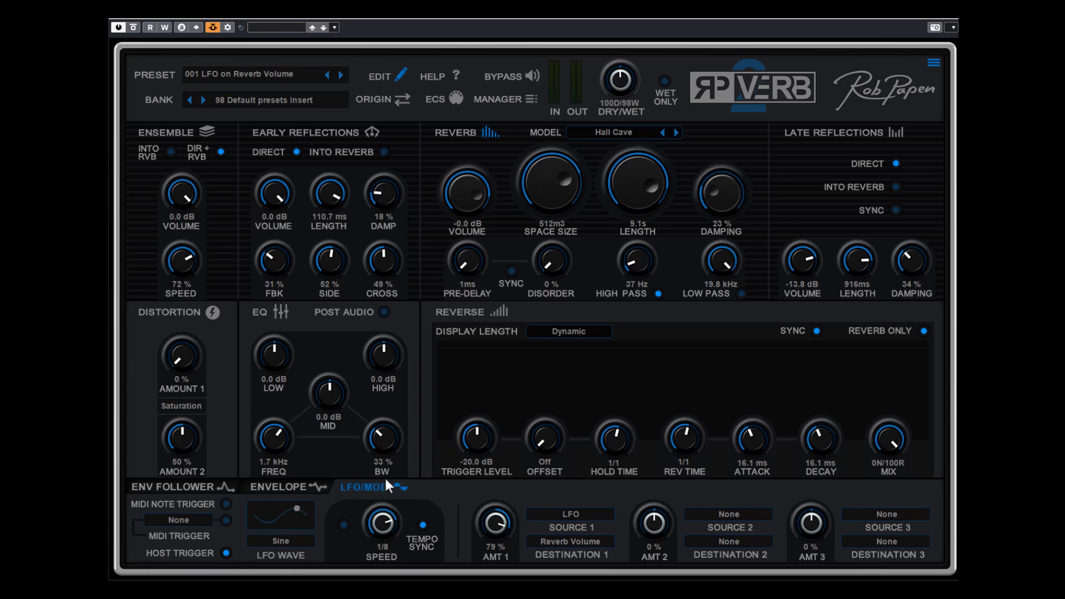
# Set Source 2 to Mod Wheel, Destination 2 to LFO Speed, and AMT 2 to 100%
pyautogui.click(744, 514)
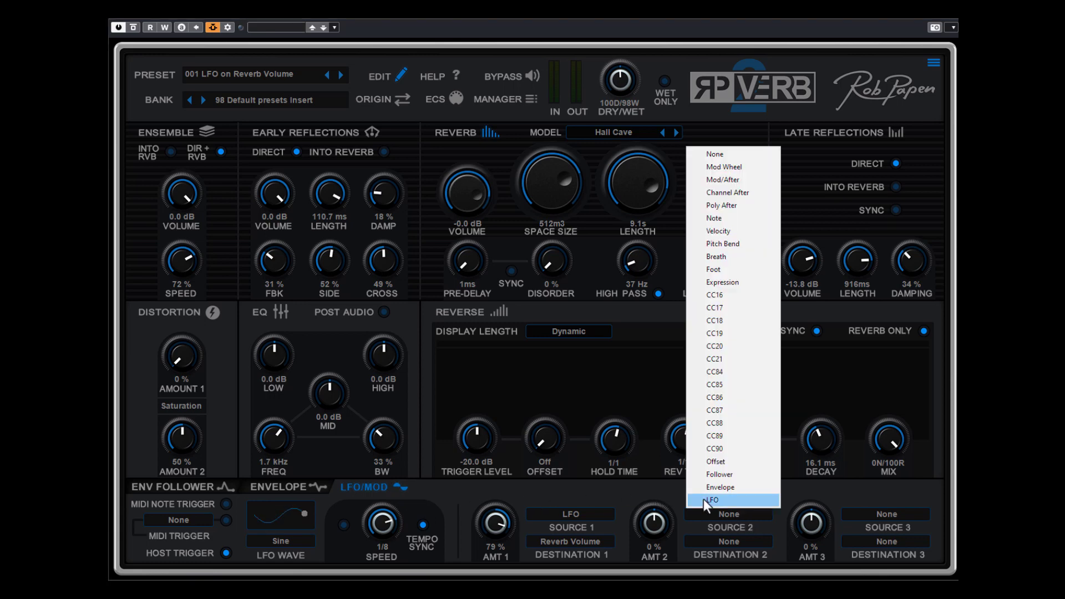
pyautogui.click(733, 166)
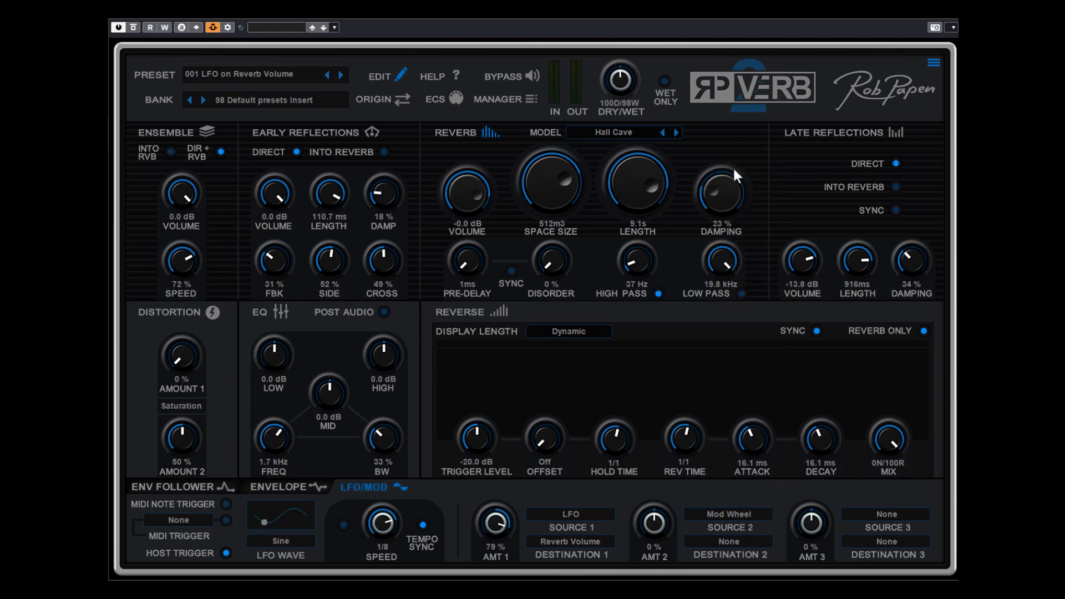
pyautogui.click(733, 541)
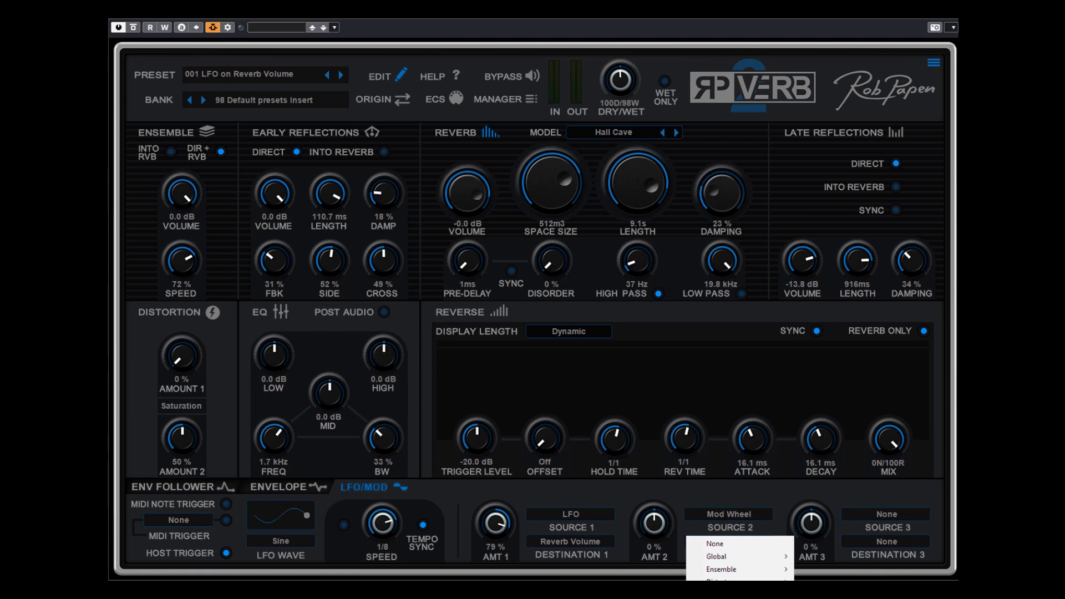
pyautogui.click(720, 542)
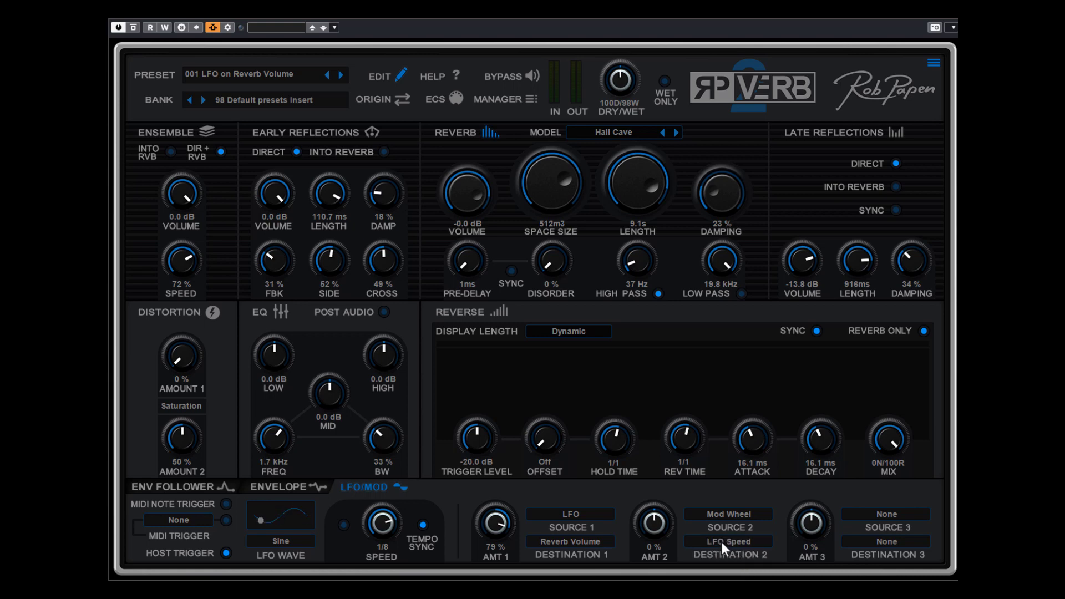
pyautogui.moveTo(663, 530); pyautogui.dragTo(660, 480)
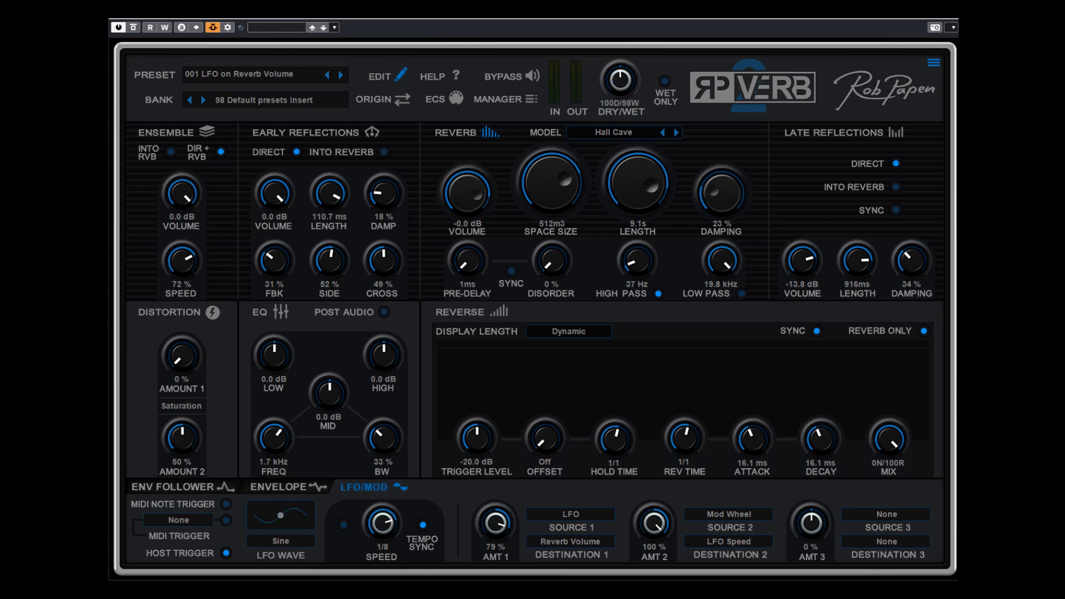
# Enable MIDI NOTE TRIGGER for the LFO so Host Trigger switches off
pyautogui.click(226, 502)
# Set the LFO WAVE to Saw Up
pyautogui.click(289, 543)
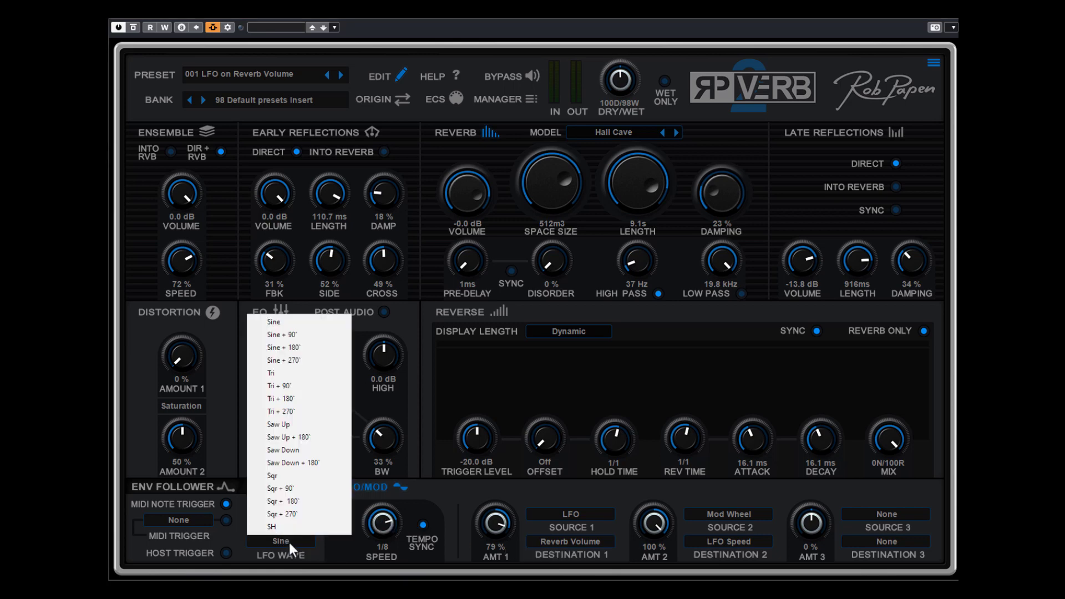
pyautogui.click(311, 424)
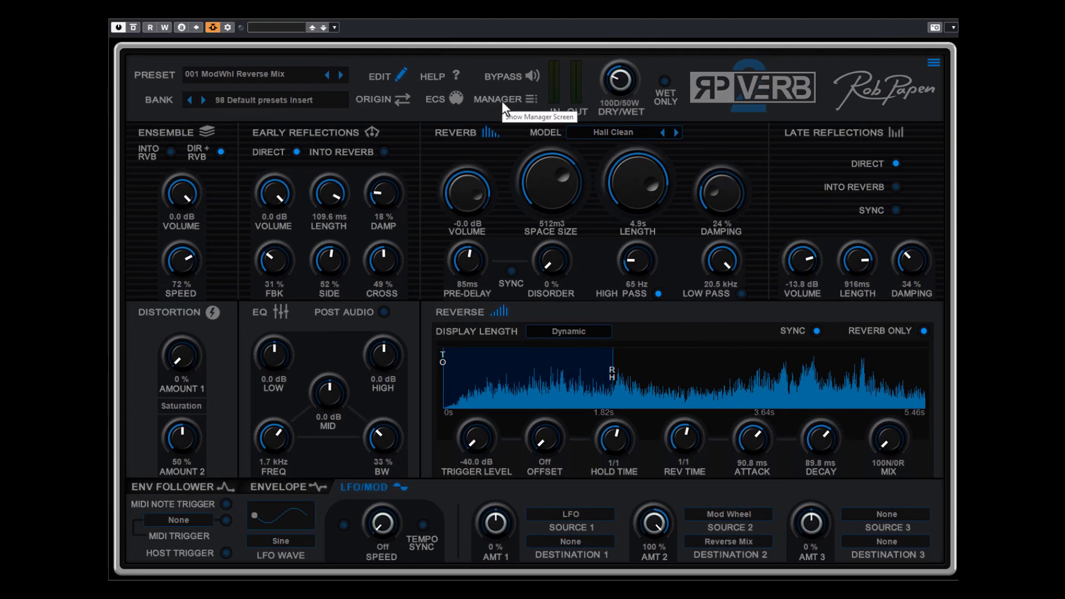
# Load the '023 ModWhl Reverse Mix' preset from the preset Manager, then close the Manager
pyautogui.click(502, 101)
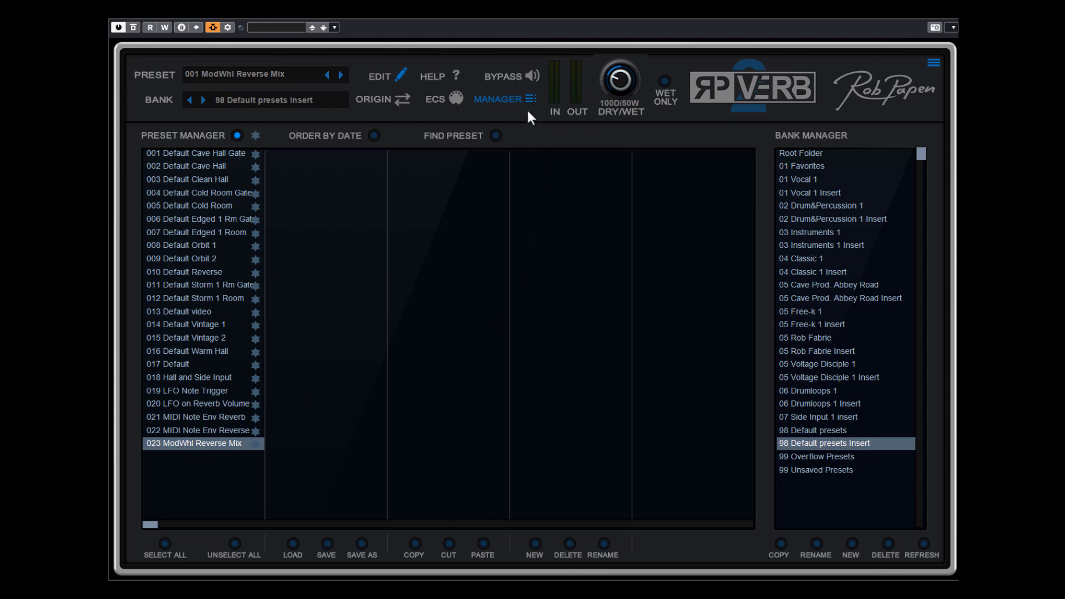
pyautogui.click(513, 102)
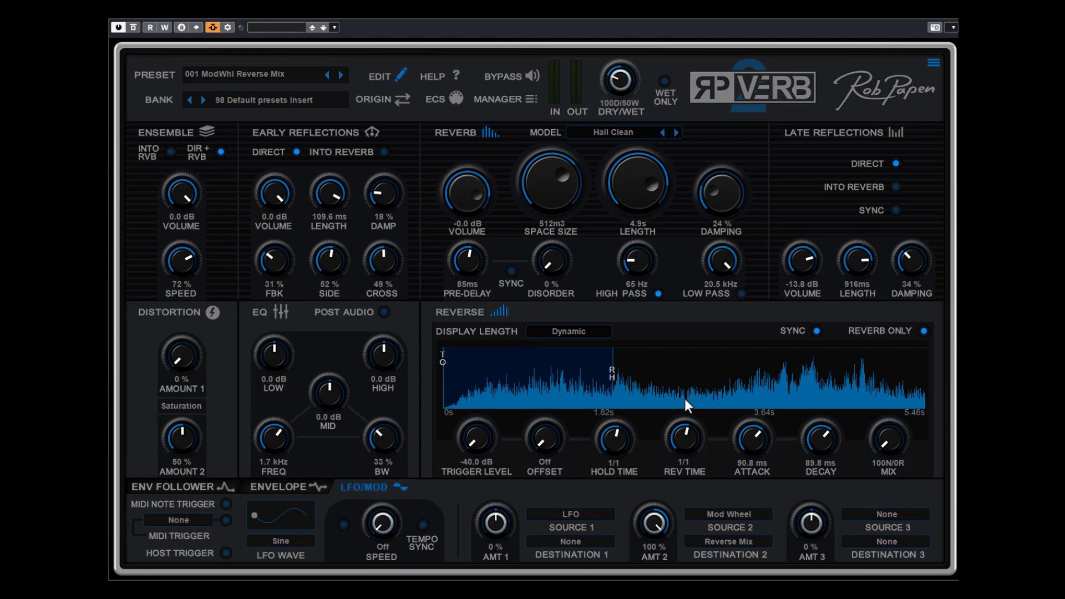
# Sweep the REVERSE MIX knob up and down to audition it, settling near 100N/46R
pyautogui.moveTo(889, 443); pyautogui.dragTo(910, 343)
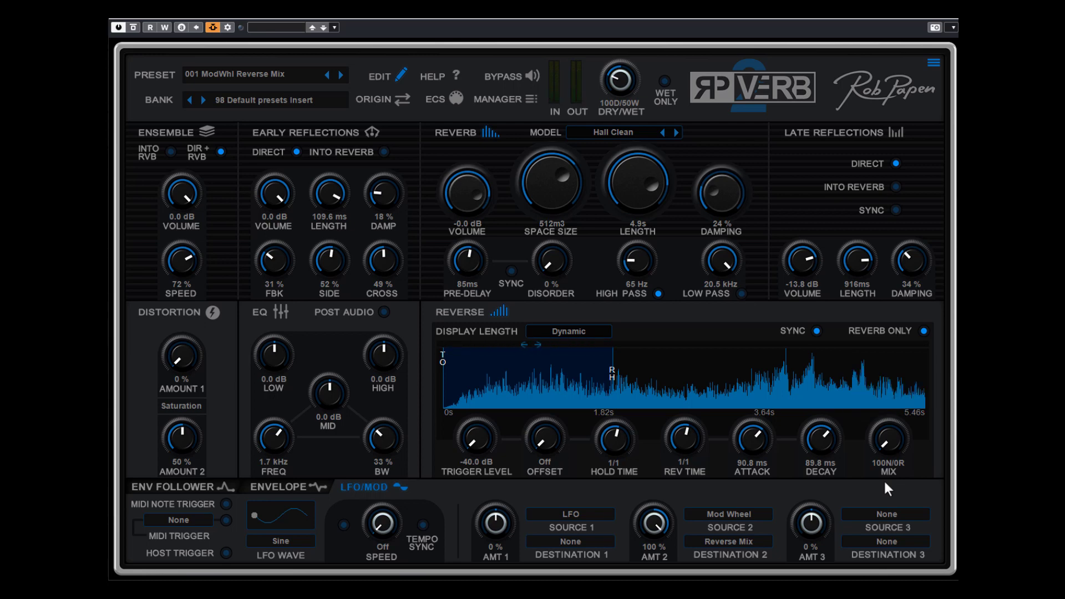
pyautogui.moveTo(888, 444); pyautogui.dragTo(869, 352)
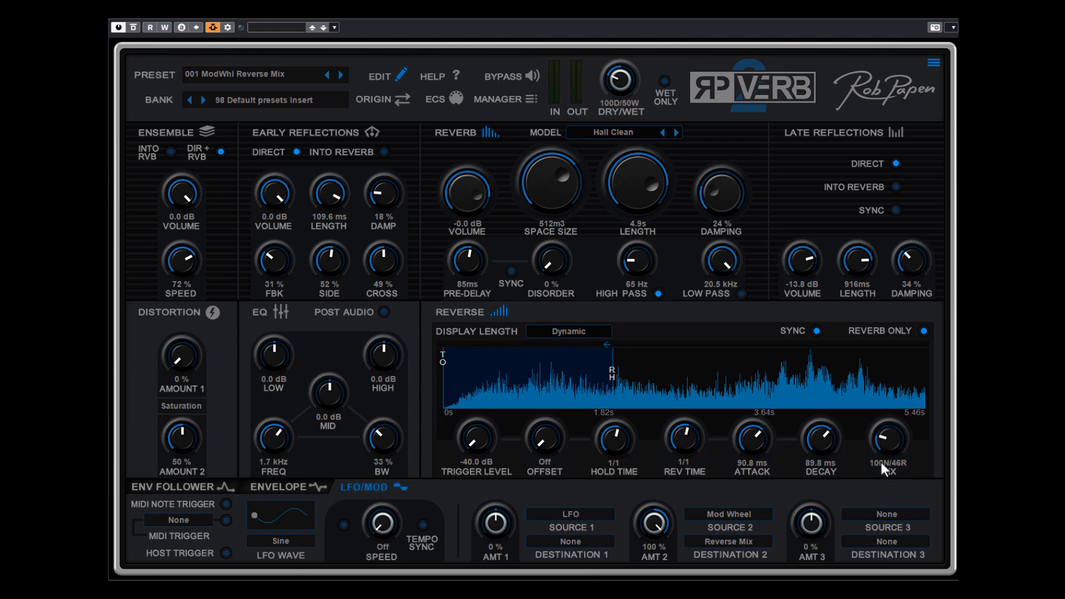
# Turn the REVERSE MIX knob down to its minimum, 100N/0R
pyautogui.moveTo(883, 433)
pyautogui.mouseDown()
pyautogui.moveTo(894, 506)
pyautogui.moveTo(881, 453)
pyautogui.mouseUp()
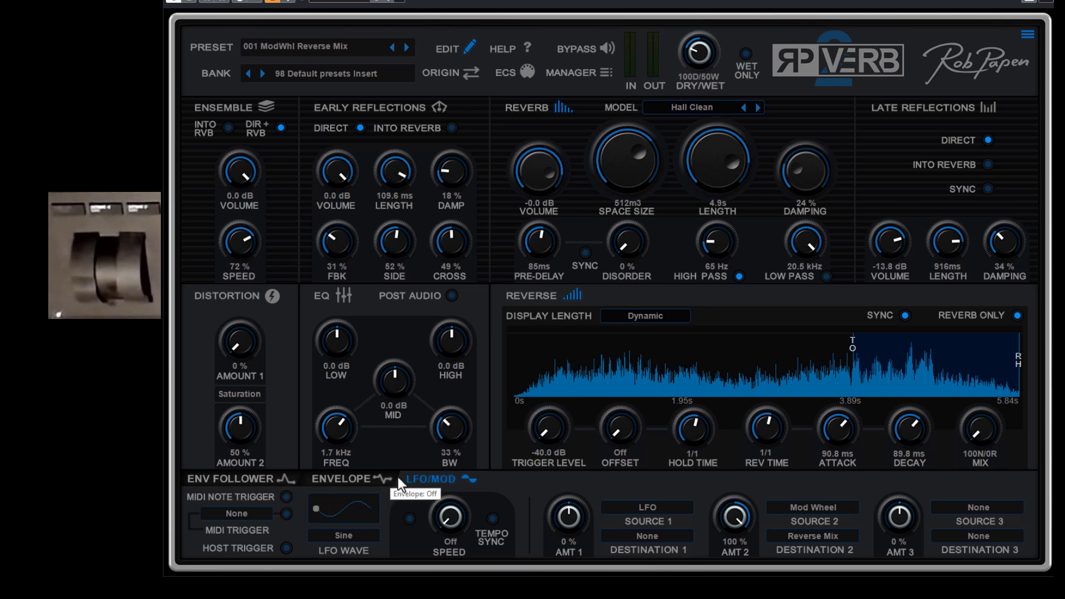
# View the Envelope page, then switch to Env Follower (attack Off, hold 353 ms, release 698 ms)
pyautogui.click(354, 480)
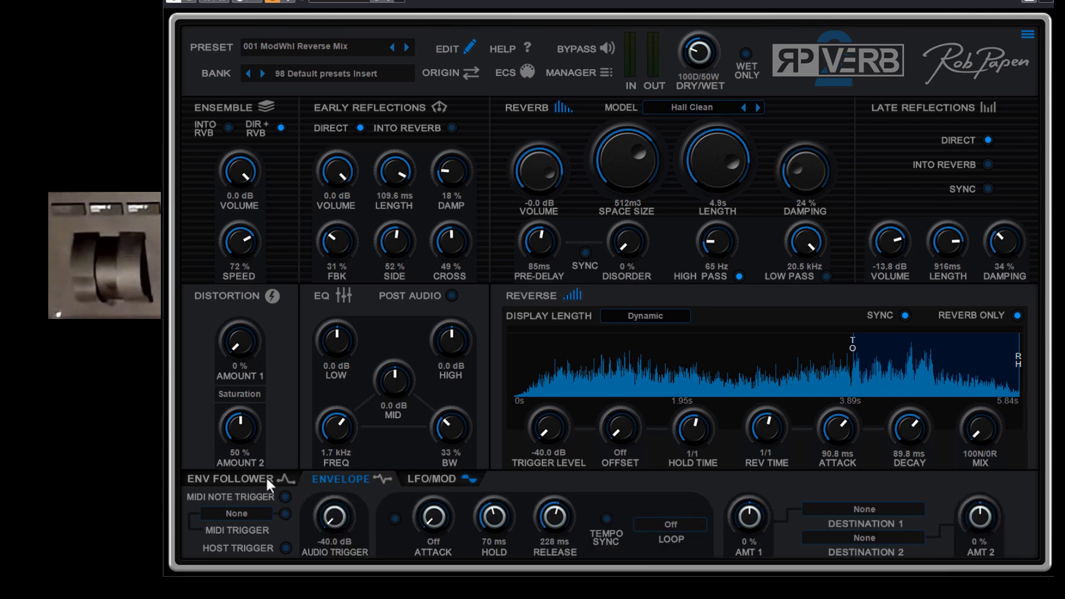
pyautogui.click(241, 478)
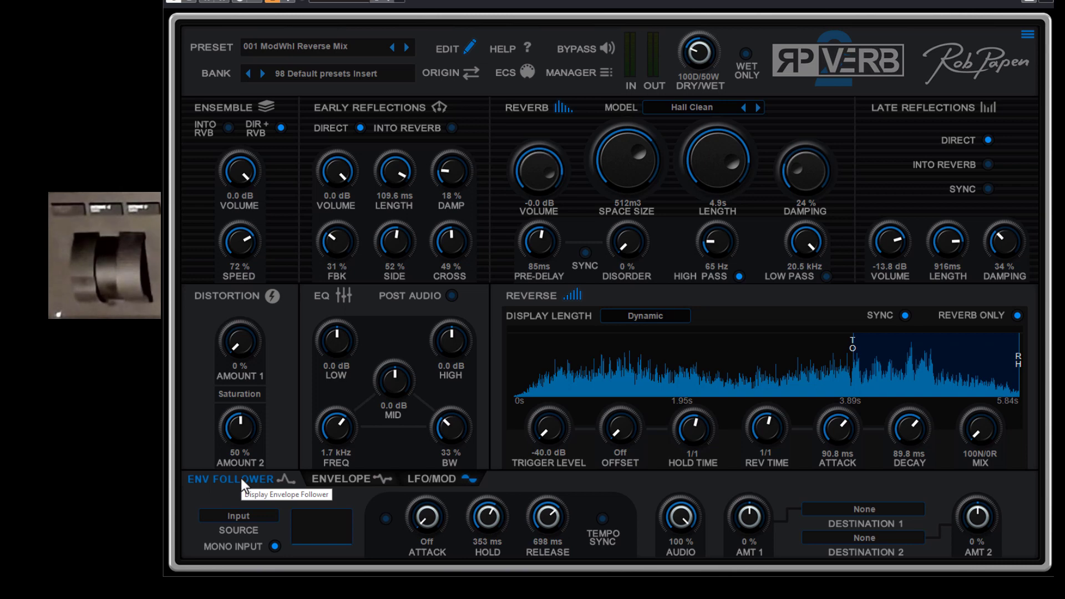